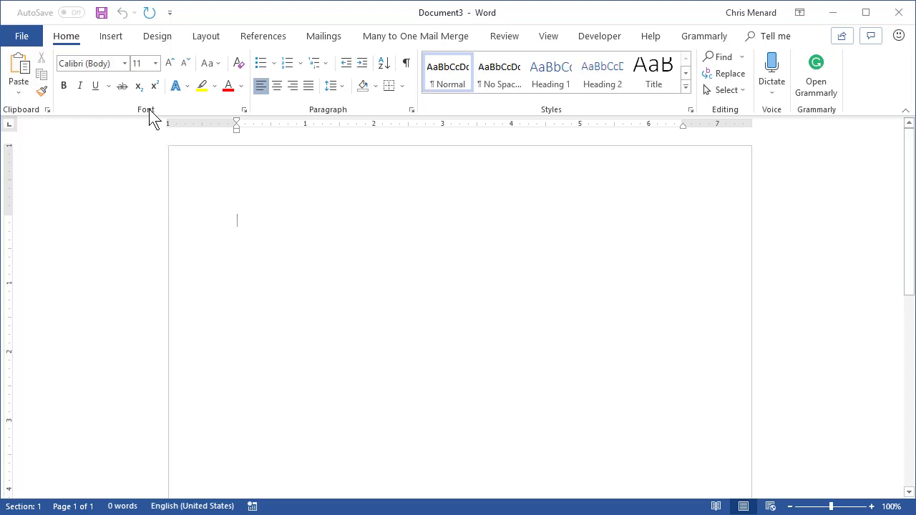
Step: Type 'Wilson Manufacturing' at the top, add an empty line below, and select the company line
left_click(114, 41)
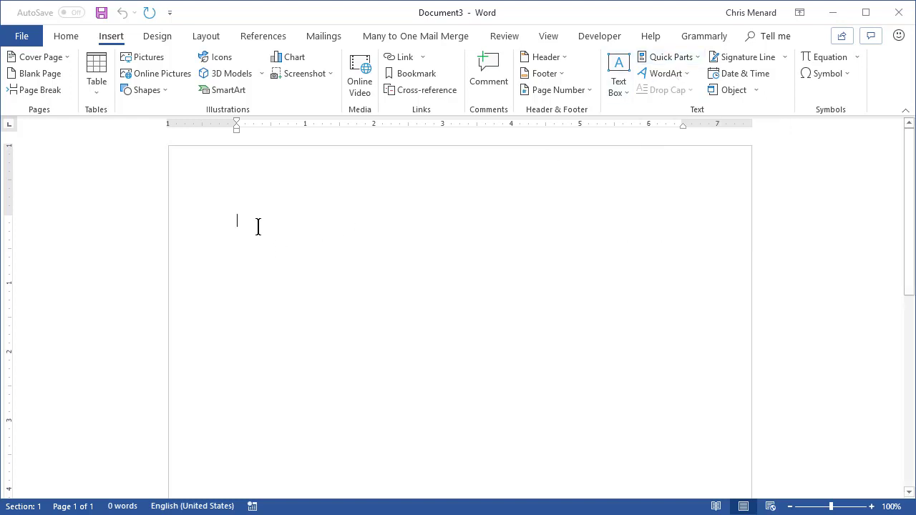
type("Wilson Manu")
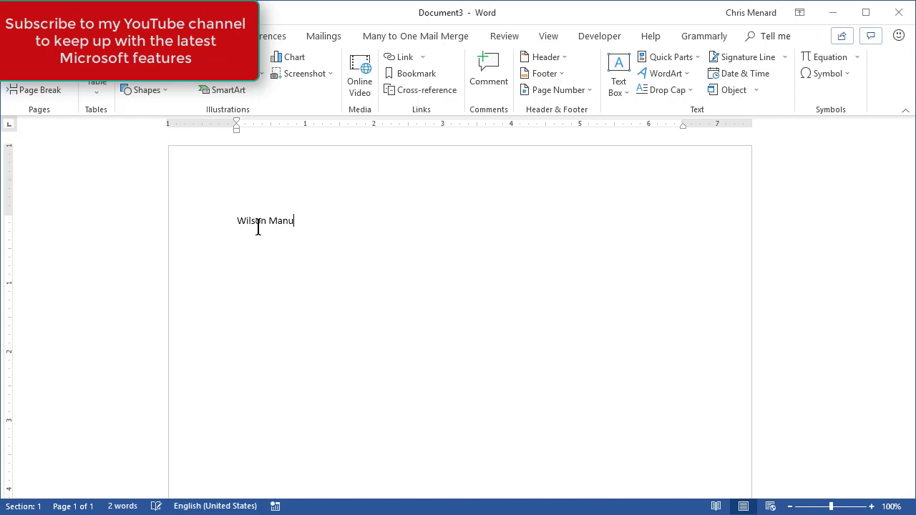
type("facturing")
key("Return")
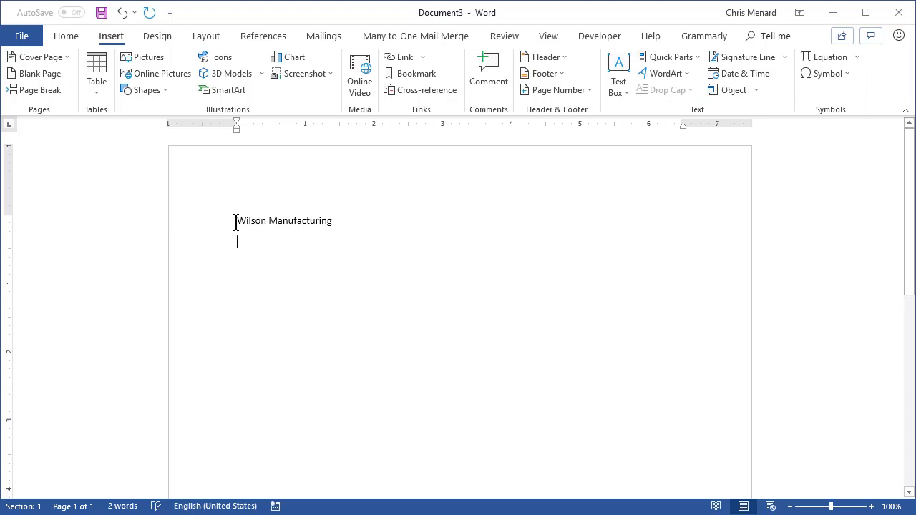
left_click_drag(237, 221, 311, 230)
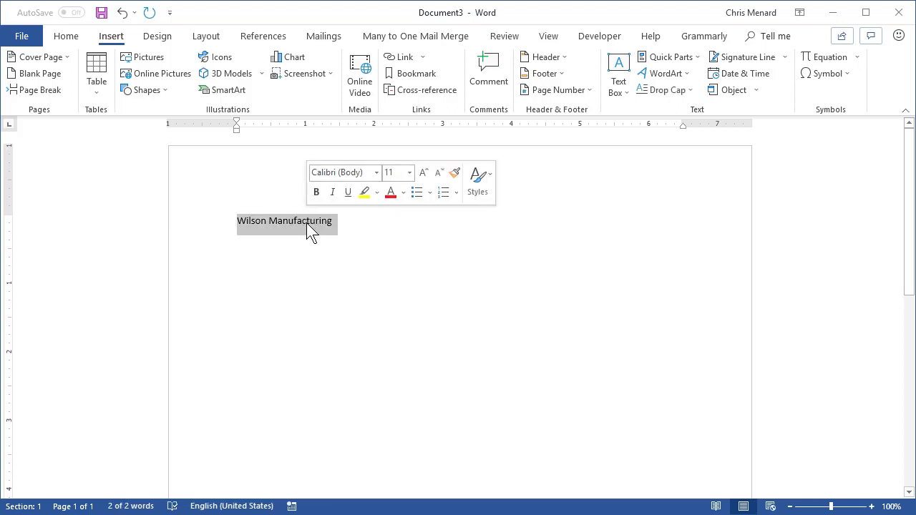
Step: Save the selected 'Wilson Manufacturing' text to the AutoText gallery in Normal.dotm
left_click(648, 56)
mouse_move(650, 75)
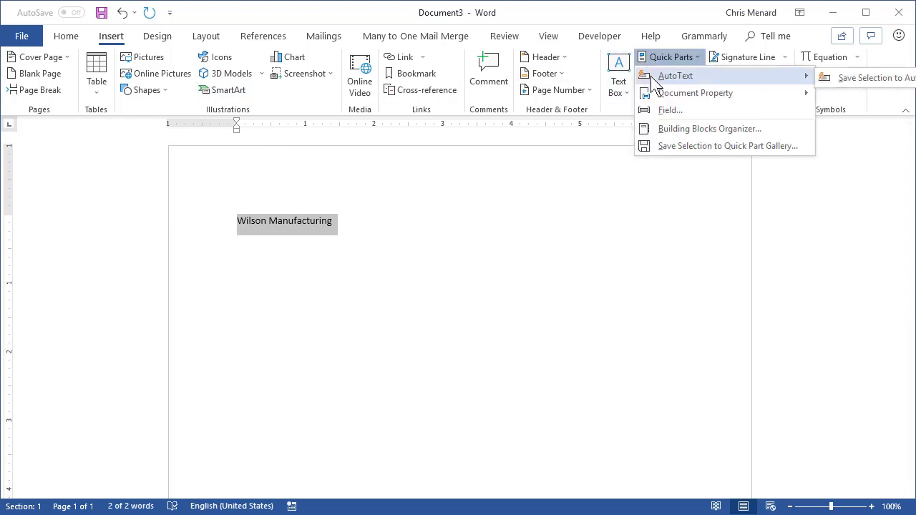
left_click(836, 78)
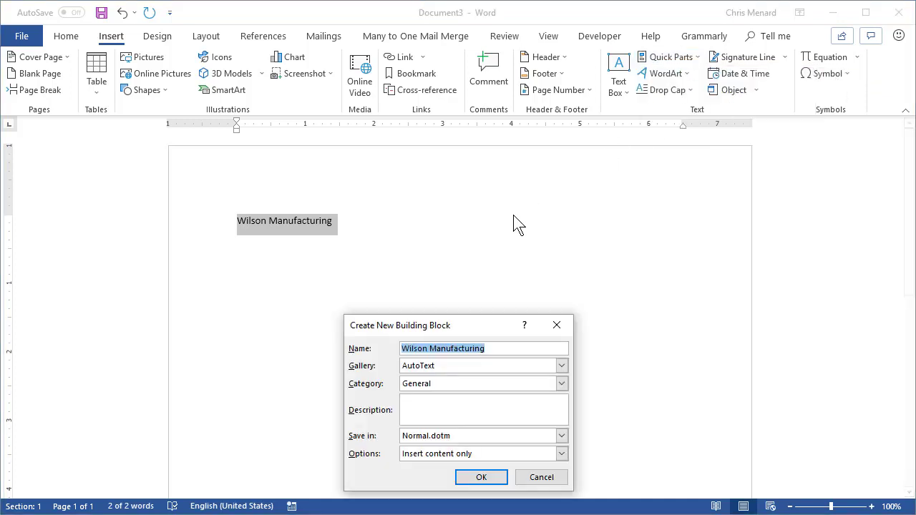
left_click_drag(448, 323, 520, 144)
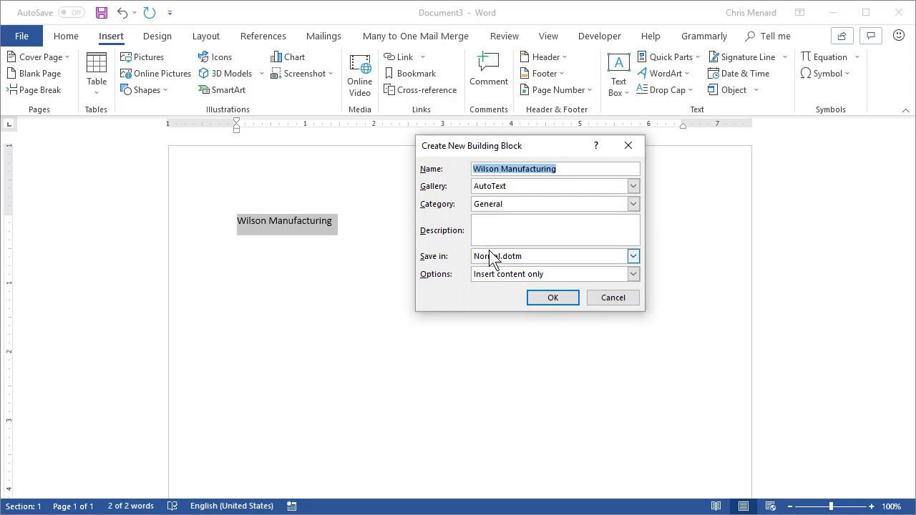
left_click(543, 296)
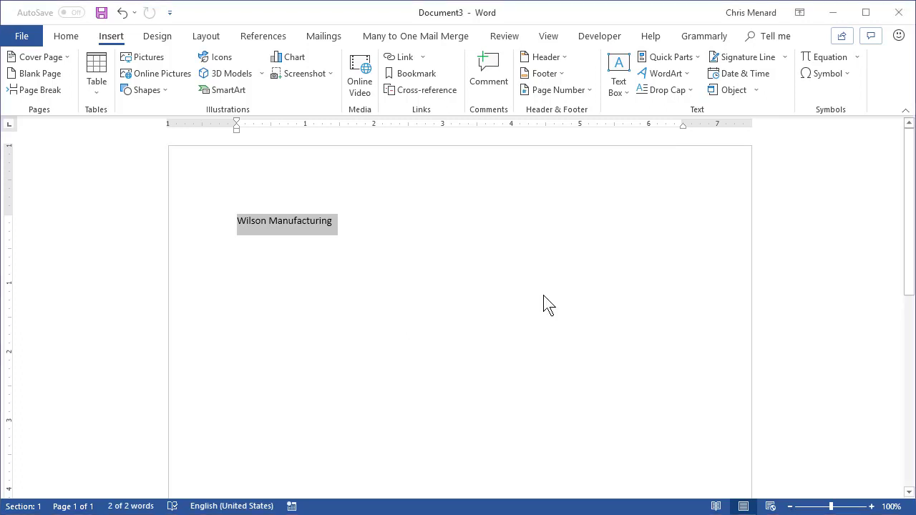
Step: Delete the company line, then restore it by accepting the AutoText suggestion after typing 'Wils'
key("Delete")
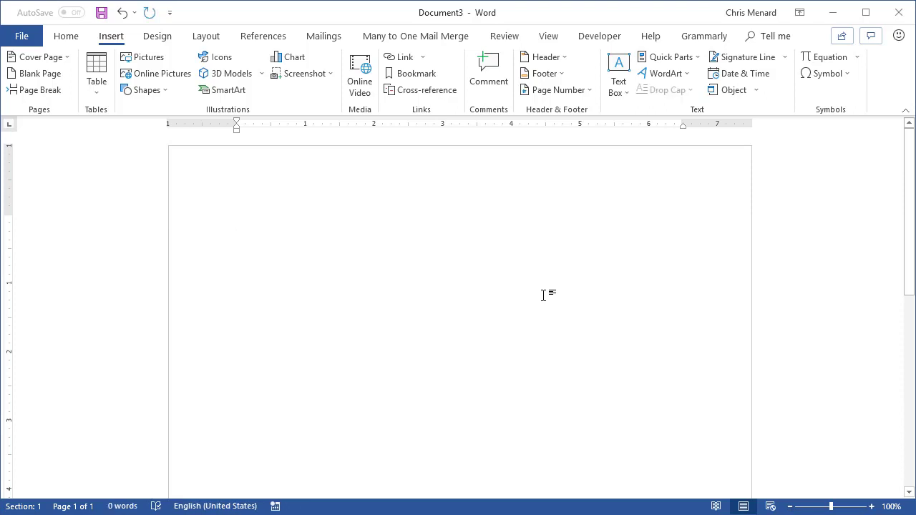
type("Wi")
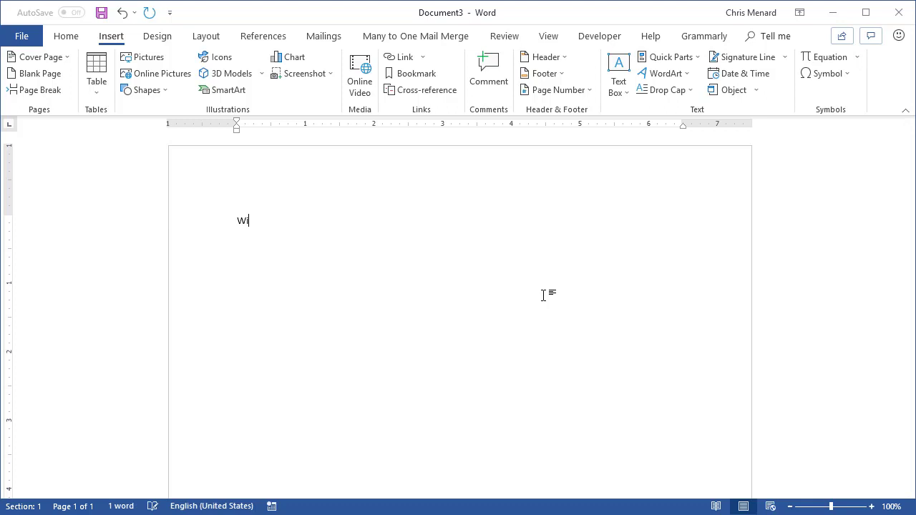
type("ls")
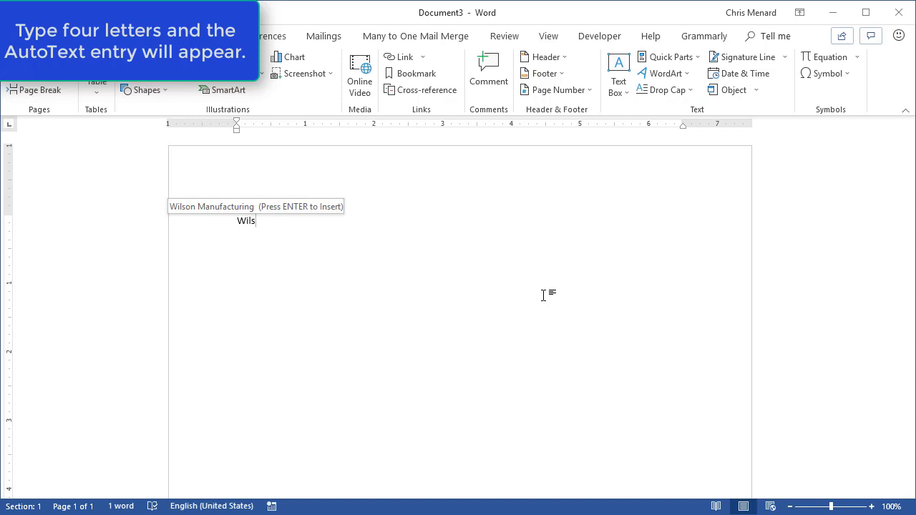
key("Return")
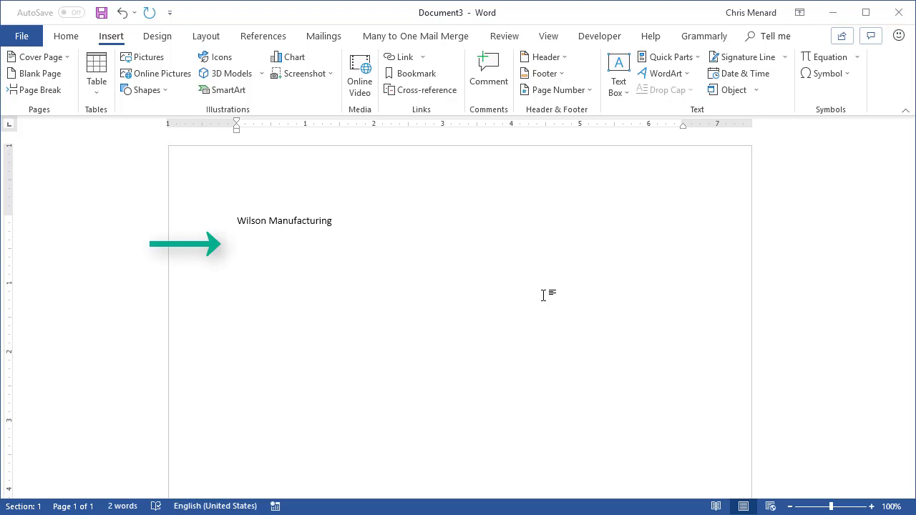
Step: Type the person's name on a new line below Wilson Manufacturing and select it
key("Return")
type("Chris Menard.")
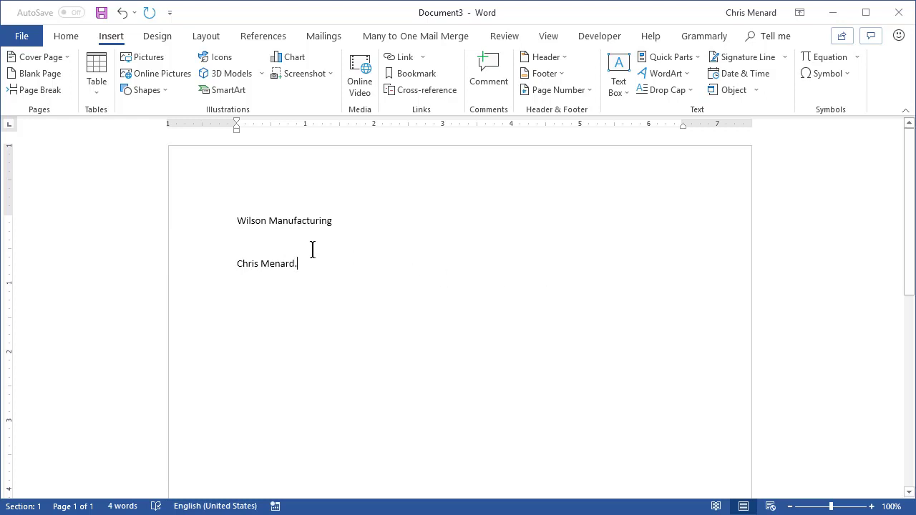
left_click_drag(237, 264, 283, 262)
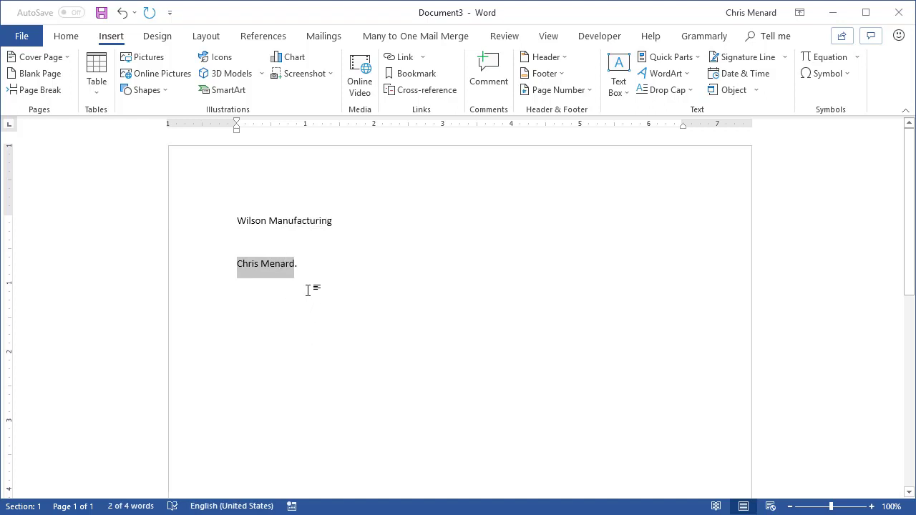
Step: Save the selected name to the AutoText gallery as a second entry
left_click(650, 60)
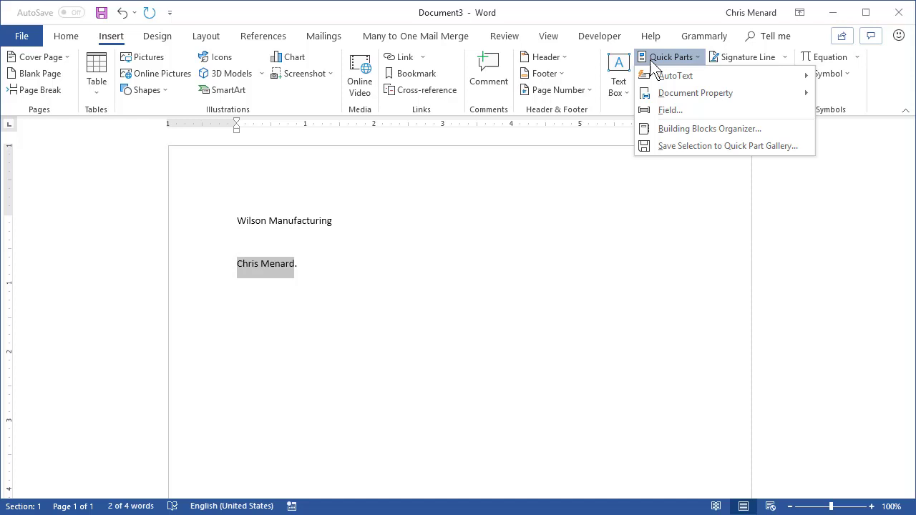
mouse_move(655, 74)
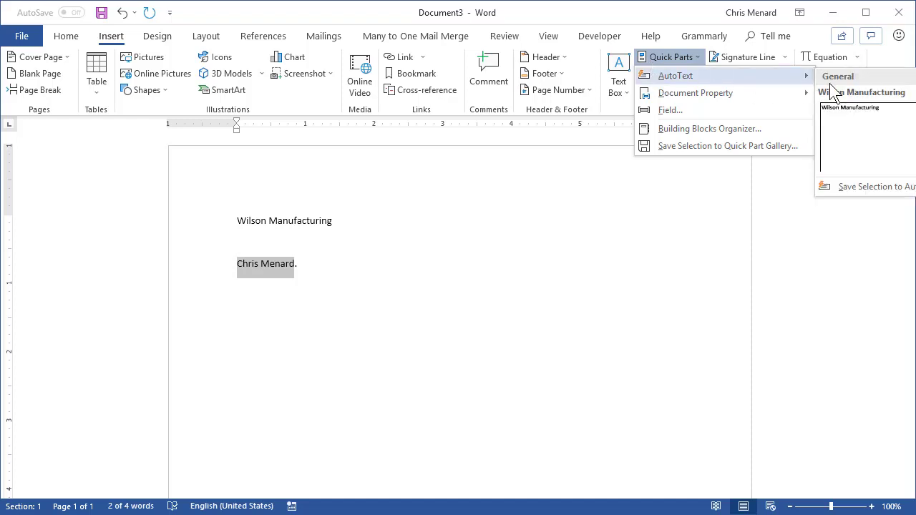
left_click(853, 187)
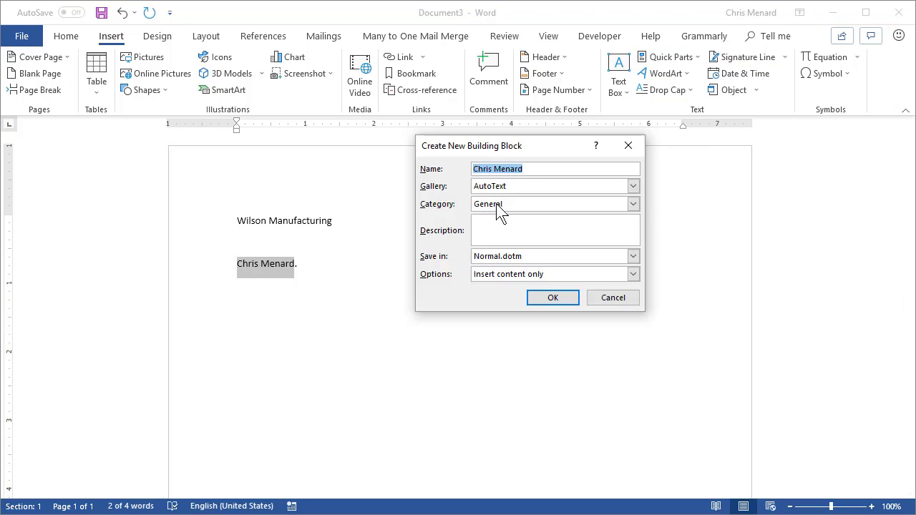
left_click(530, 169)
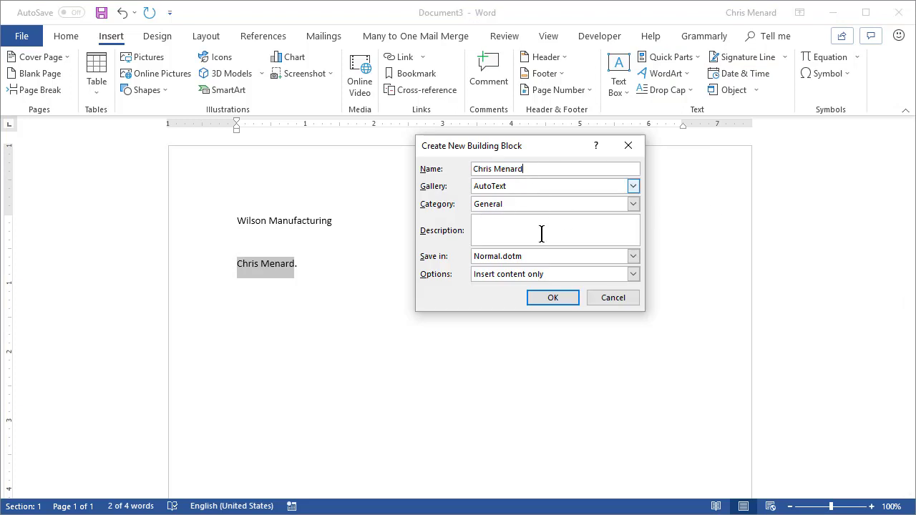
left_click(560, 300)
left_click(351, 278)
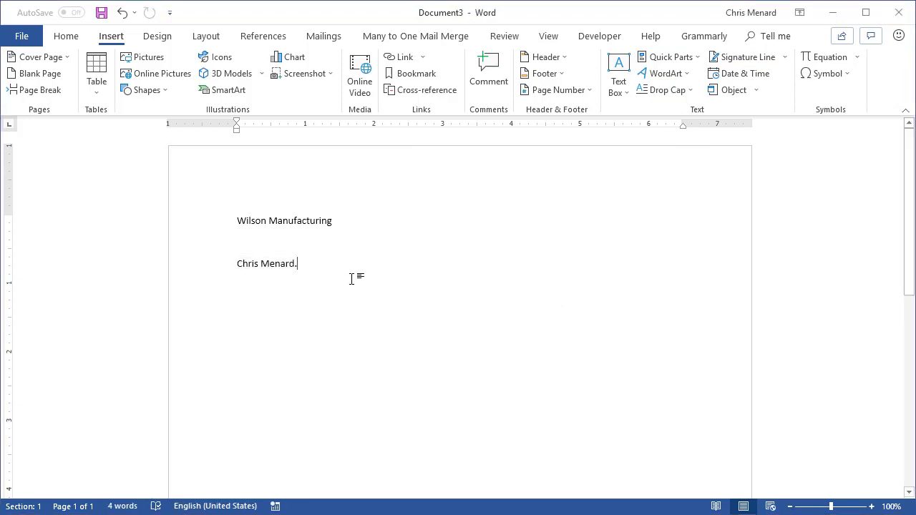
Step: Start a third line with the name completed from AutoText, followed by filler text and a new line
key("Return")
key("Return")
type("Chgris")
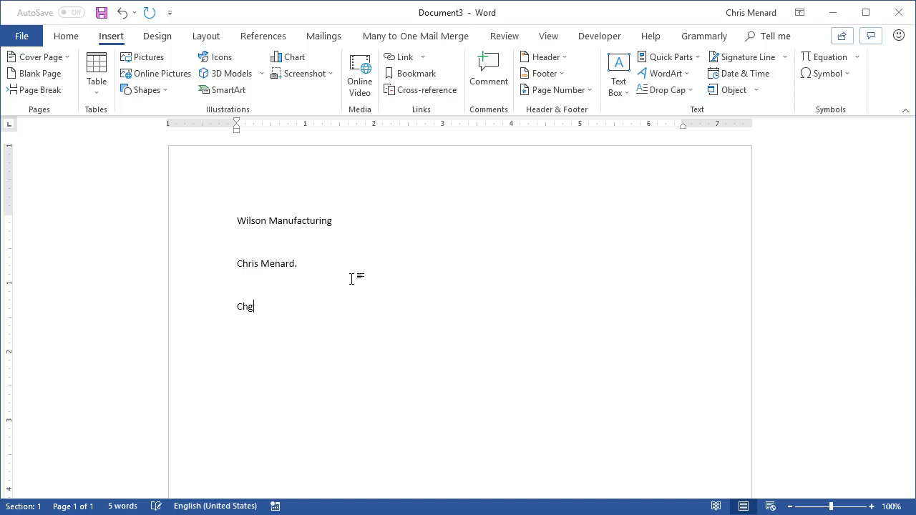
key("BackSpace")
key("BackSpace")
key("BackSpace")
type("Chri")
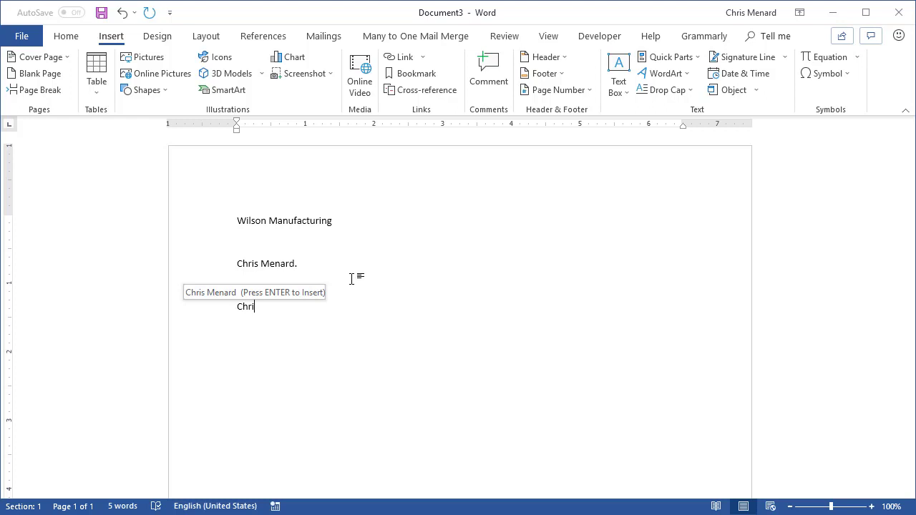
key("Return")
type("laskdj fl;ksadjf asdl;kfjasd fl;dskjf")
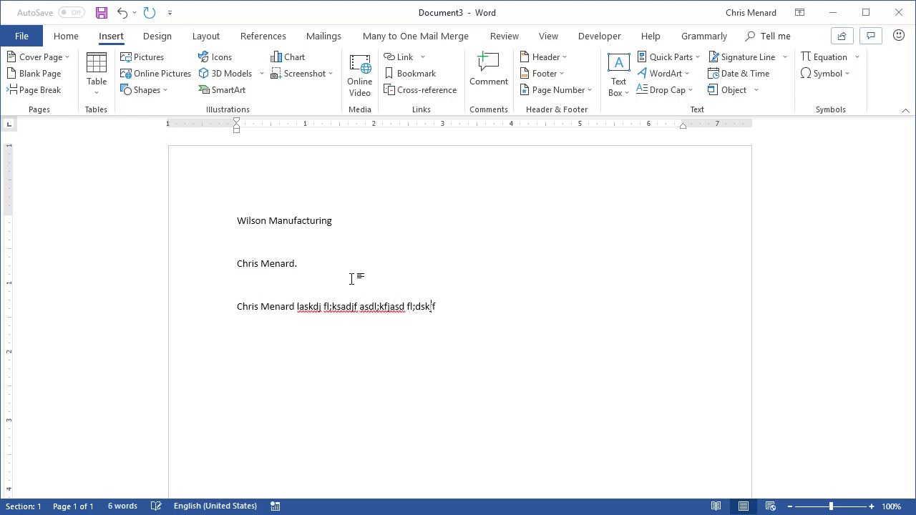
type(" dslk;dsjds ;lksdaj asdlk;sdj ;")
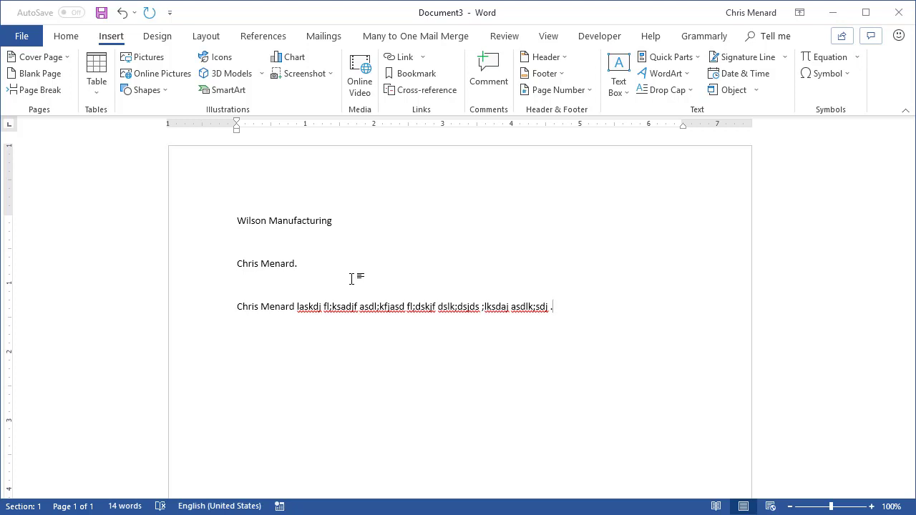
key("Return")
Step: Insert the saved name from the AutoText gallery as a fourth line and add a blank line
left_click(655, 57)
mouse_move(692, 77)
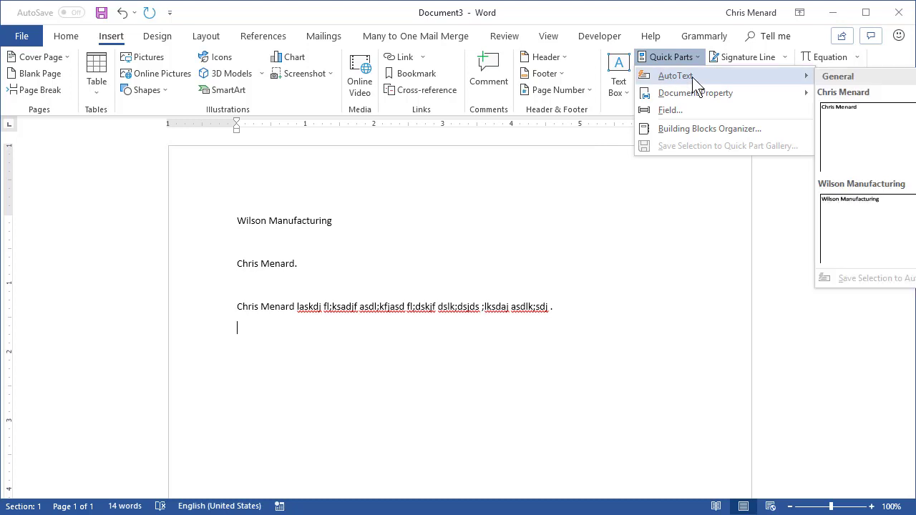
left_click(838, 151)
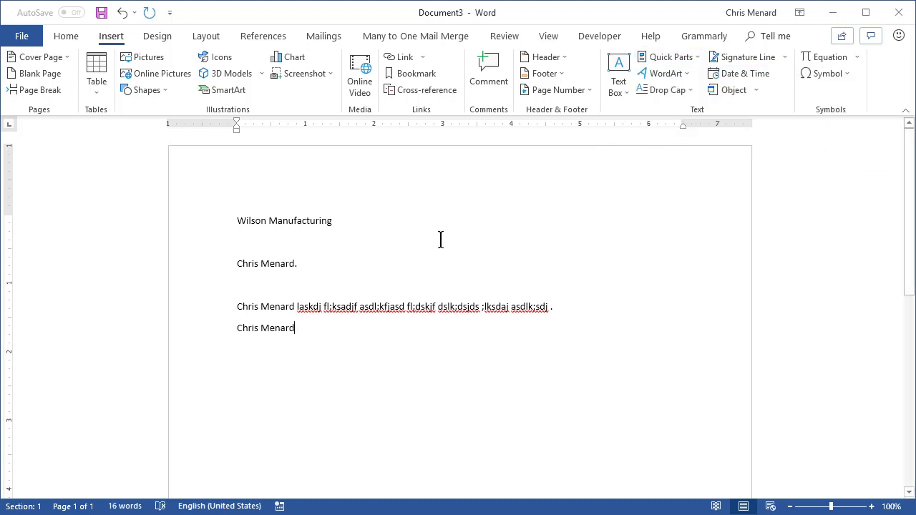
key("Return")
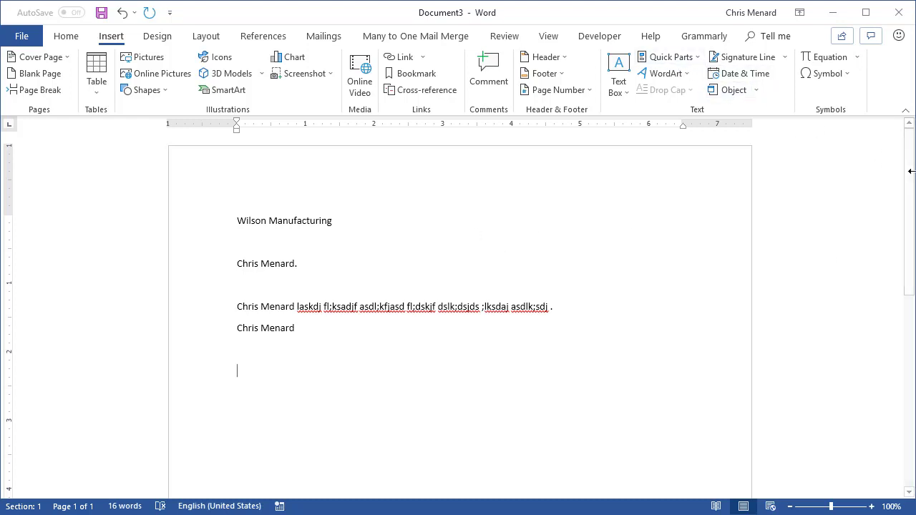
Step: Place the saved name AutoText entry in Document3's page header using Insert at Page Header
left_click_drag(915, 171, 852, 179)
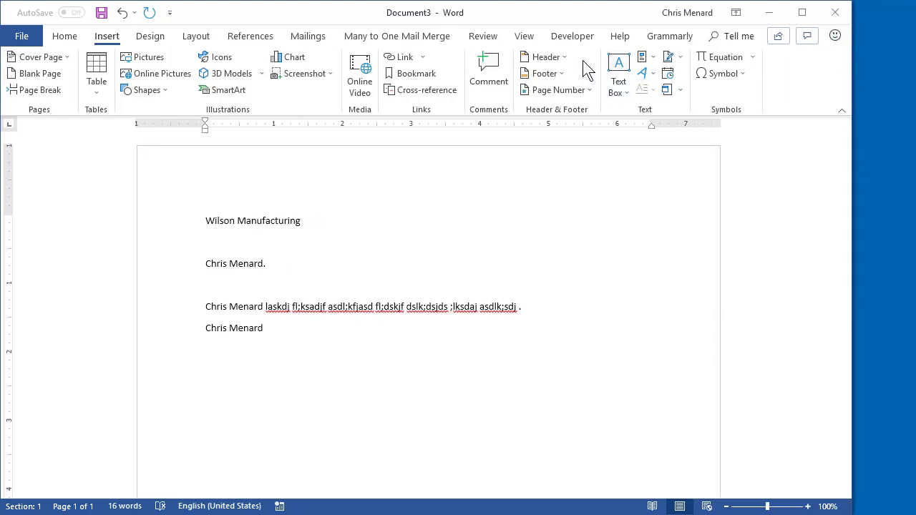
left_click(642, 58)
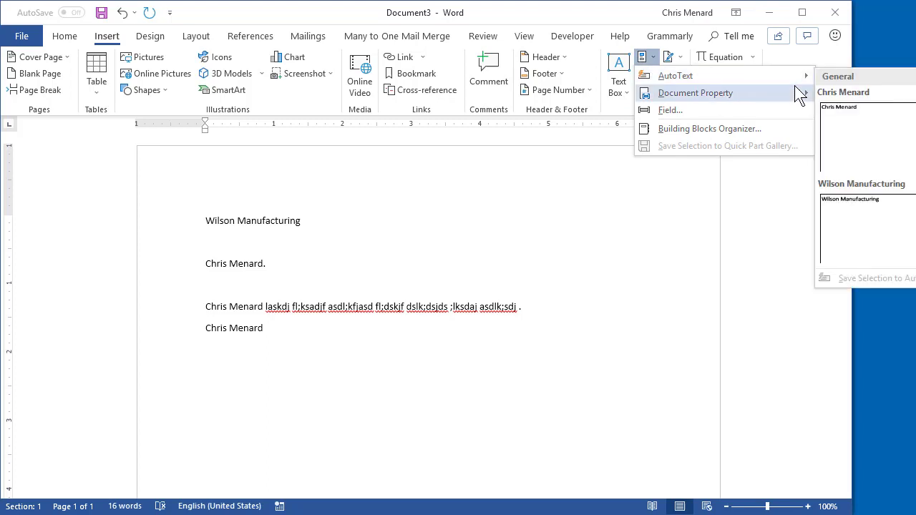
mouse_move(777, 75)
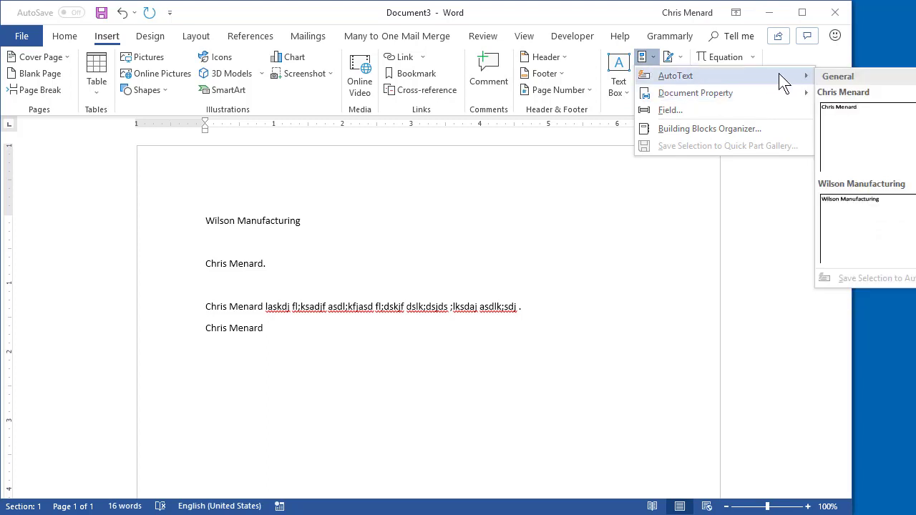
right_click(831, 111)
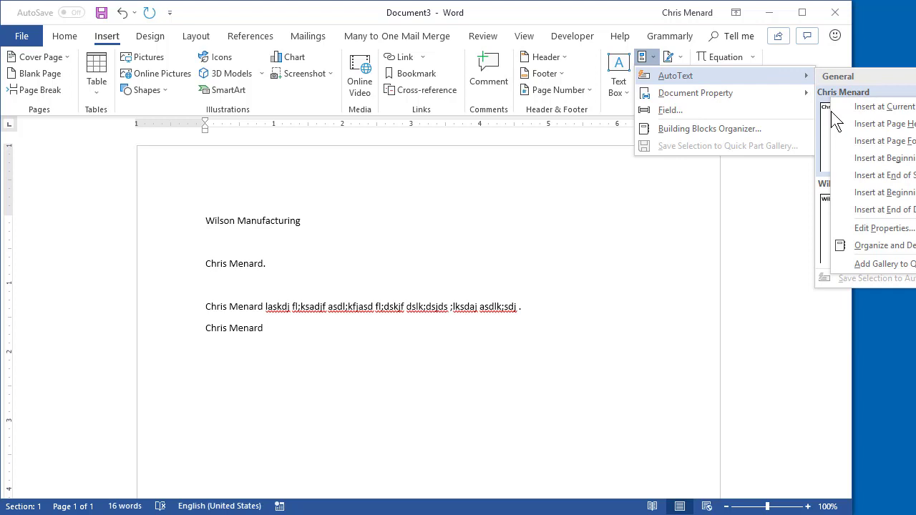
left_click(711, 205)
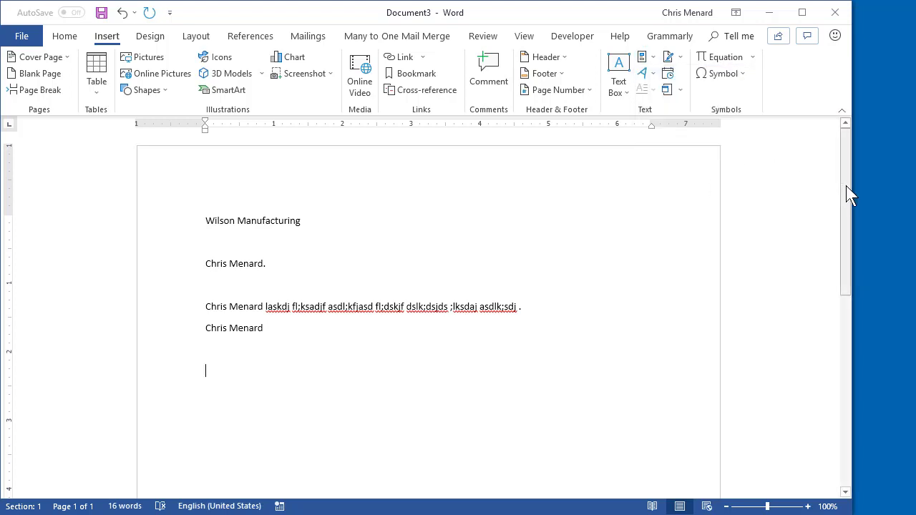
left_click_drag(847, 191, 781, 194)
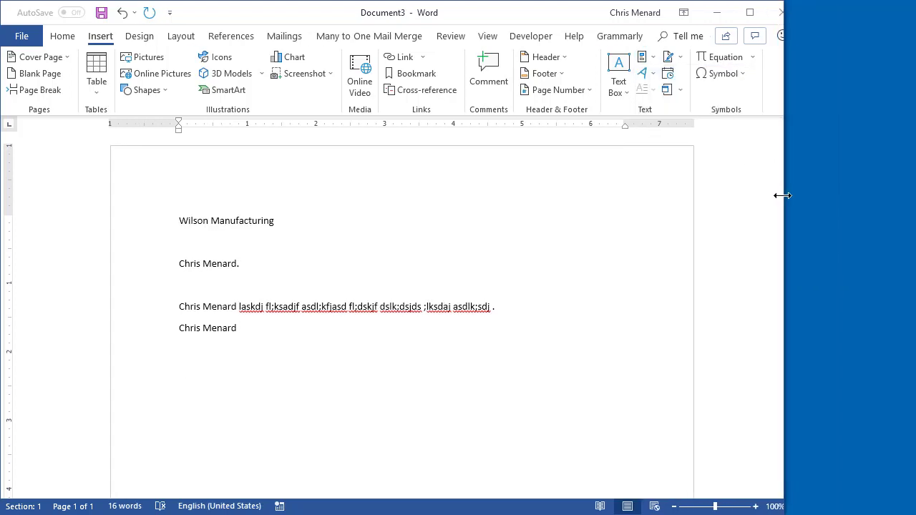
left_click(591, 61)
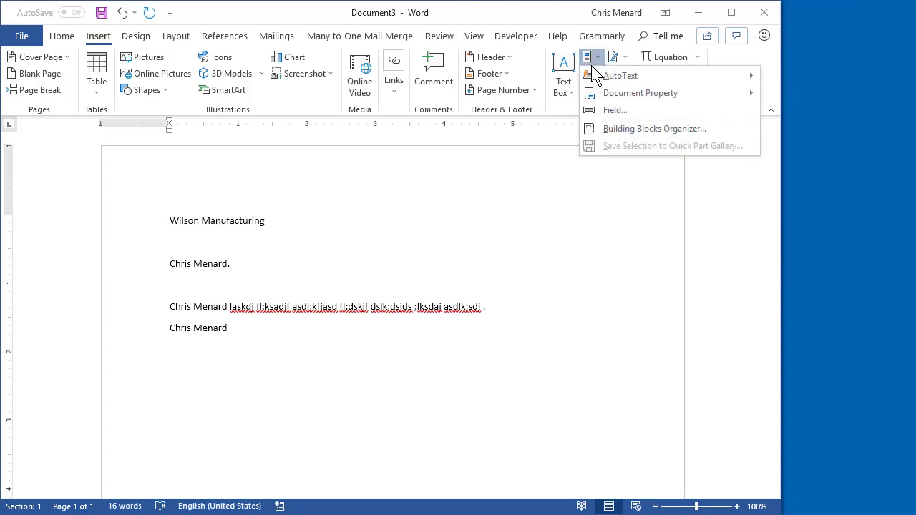
mouse_move(693, 75)
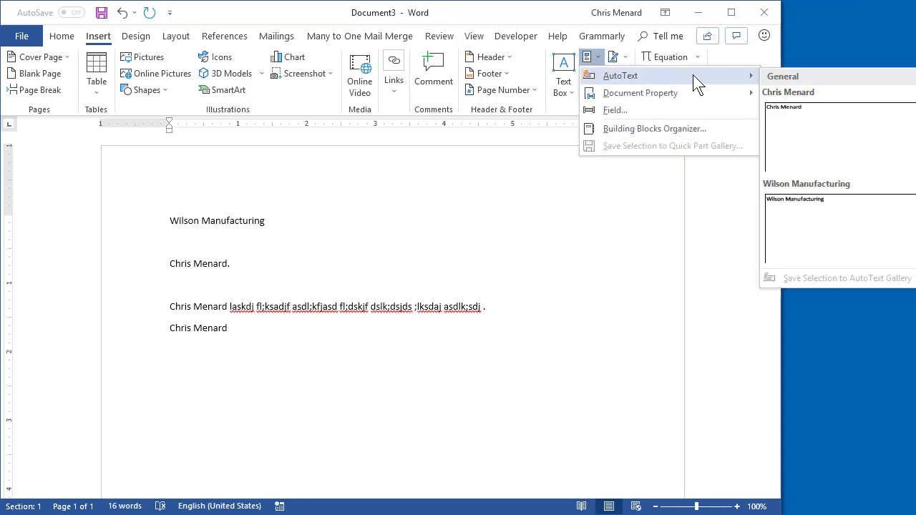
right_click(791, 125)
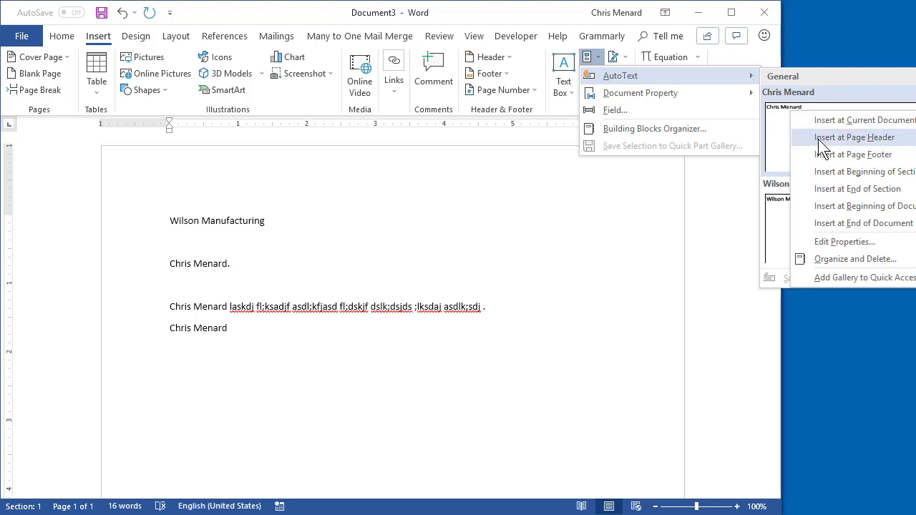
left_click(818, 139)
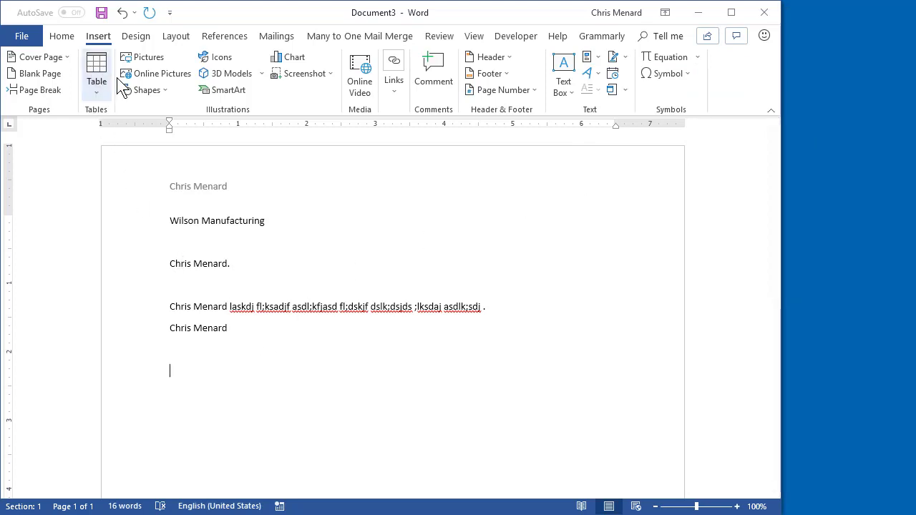
Step: Insert the Gracie_Beagle.jpg photo below the last name line
left_click(150, 59)
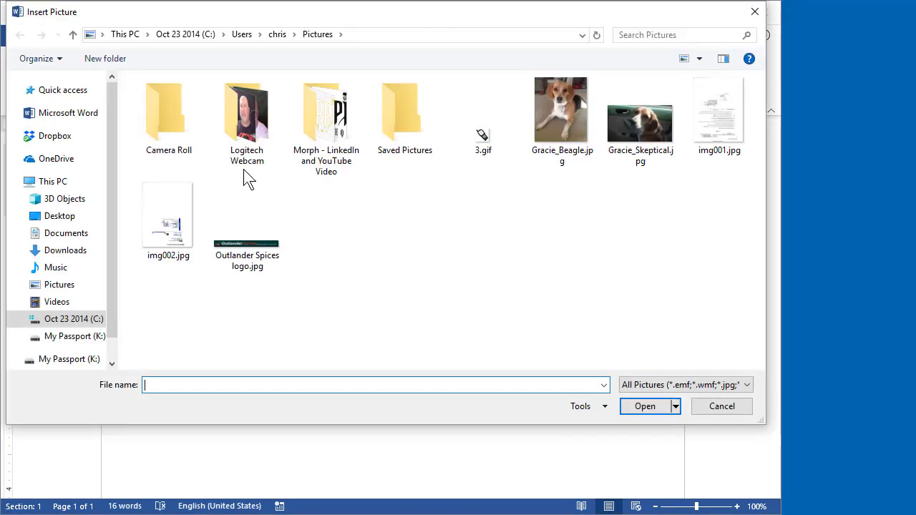
left_click(562, 114)
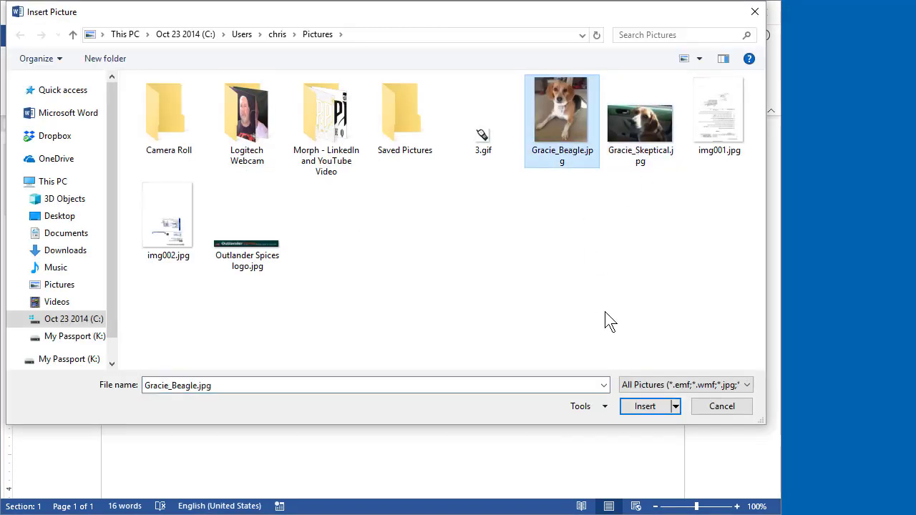
left_click(644, 407)
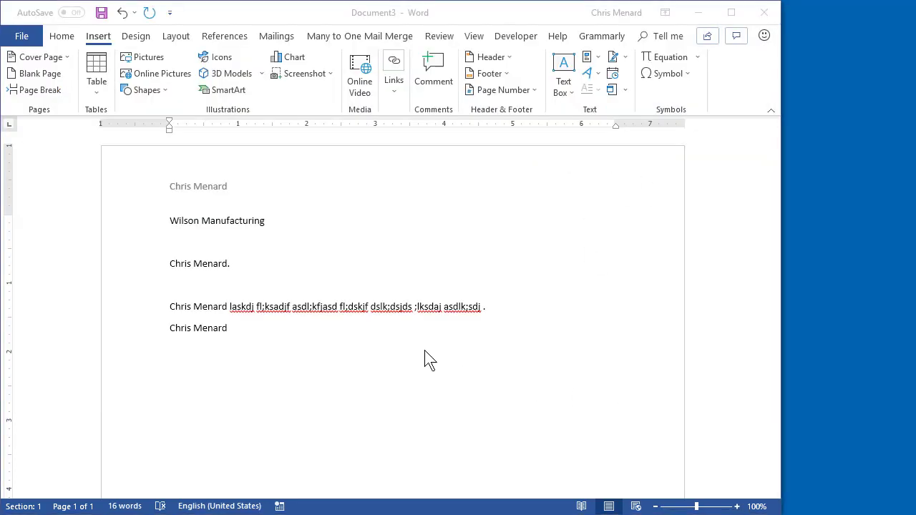
Step: Save the selected photo to the AutoText gallery under the name Gracie
left_click(94, 37)
left_click(588, 59)
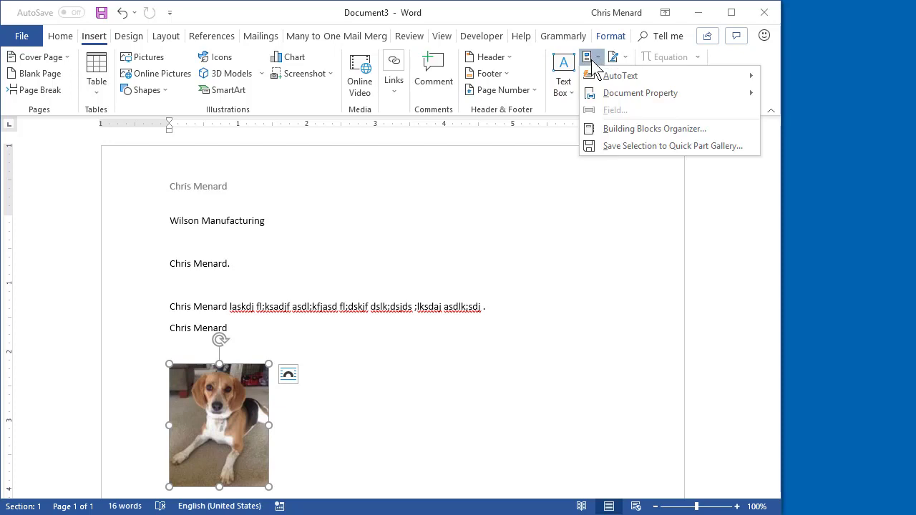
mouse_move(648, 82)
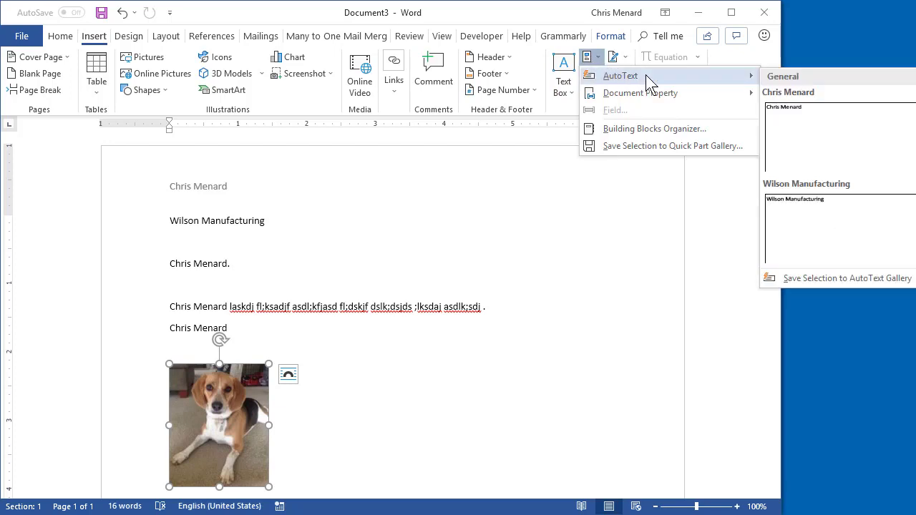
left_click(801, 277)
type("Gracie")
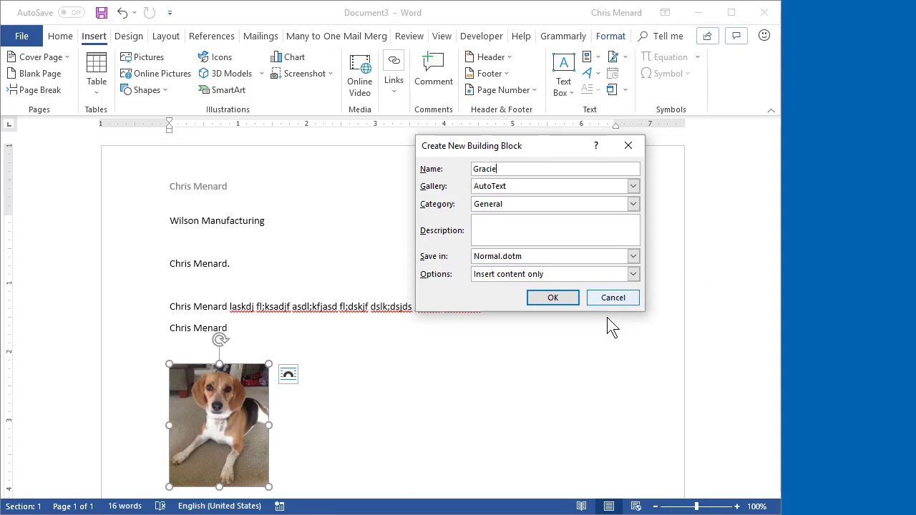
left_click(562, 300)
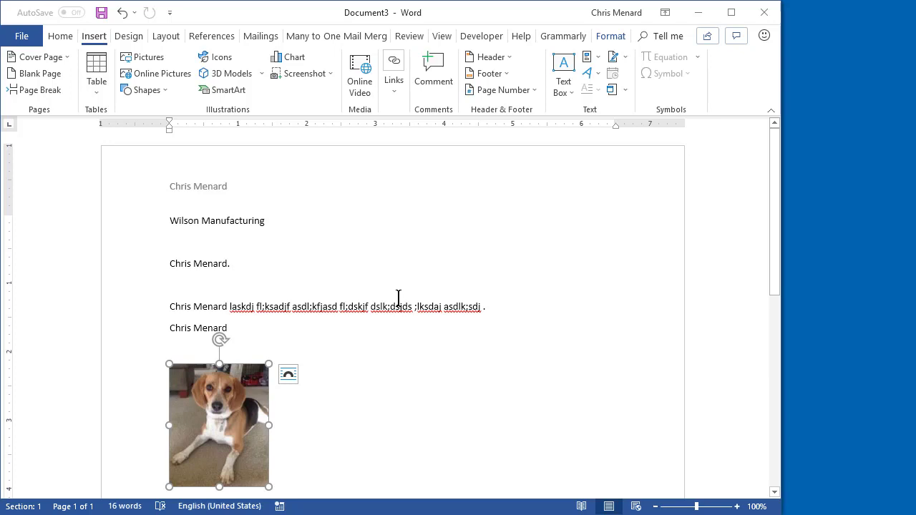
Step: Create a new blank Document4, test-insert the Gracie picture into the body, then delete it
key("ctrl+n")
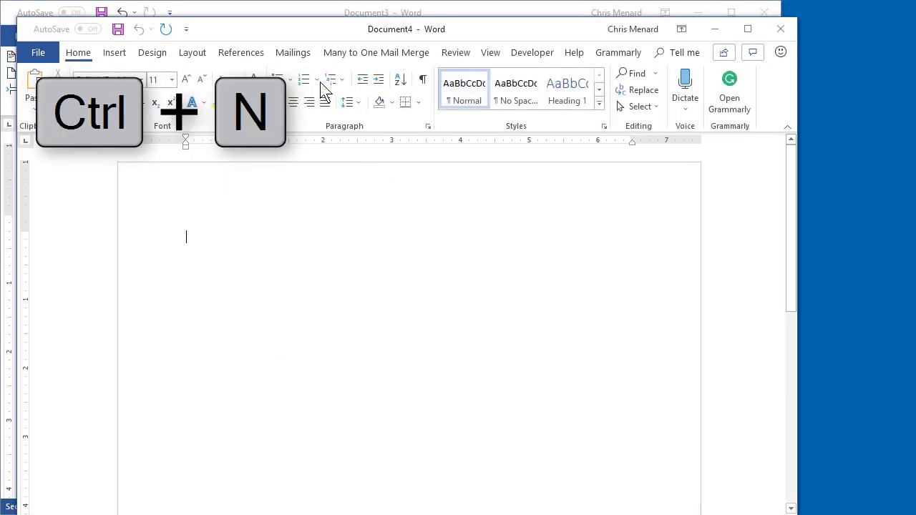
left_click_drag(316, 33, 300, 17)
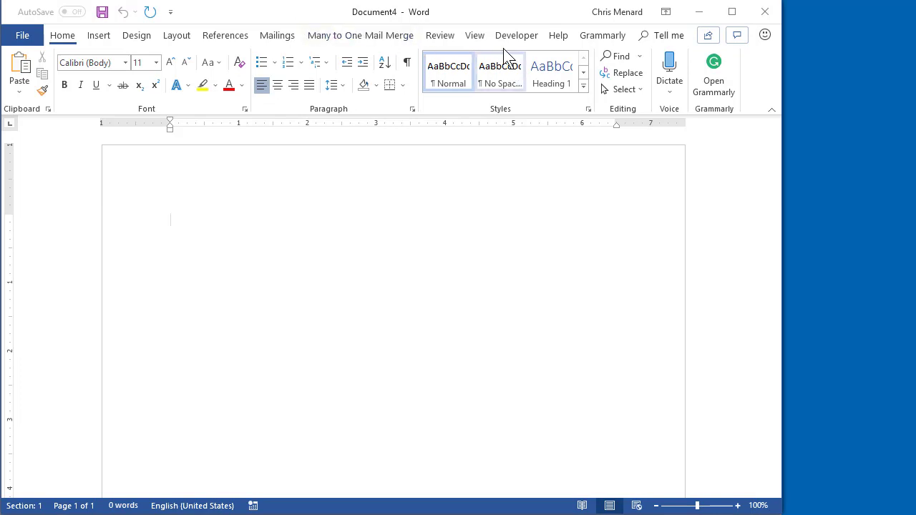
left_click(108, 38)
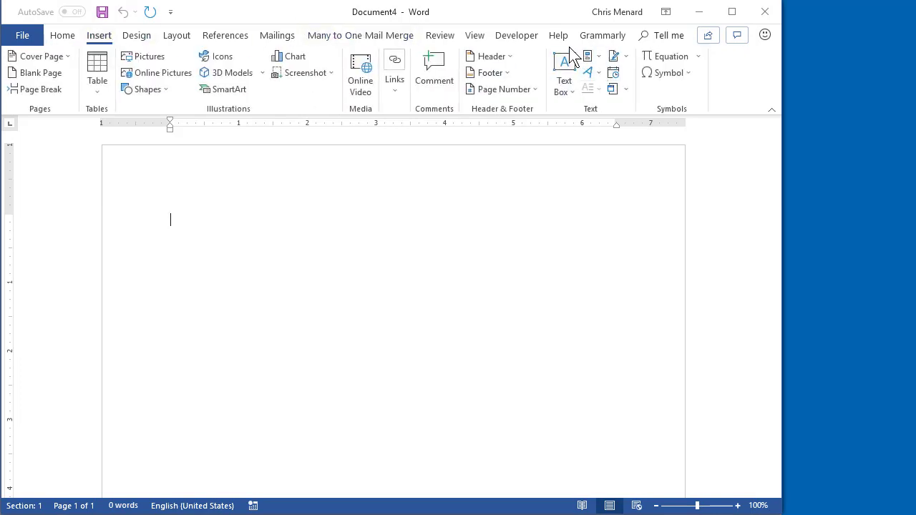
left_click(588, 58)
mouse_move(602, 77)
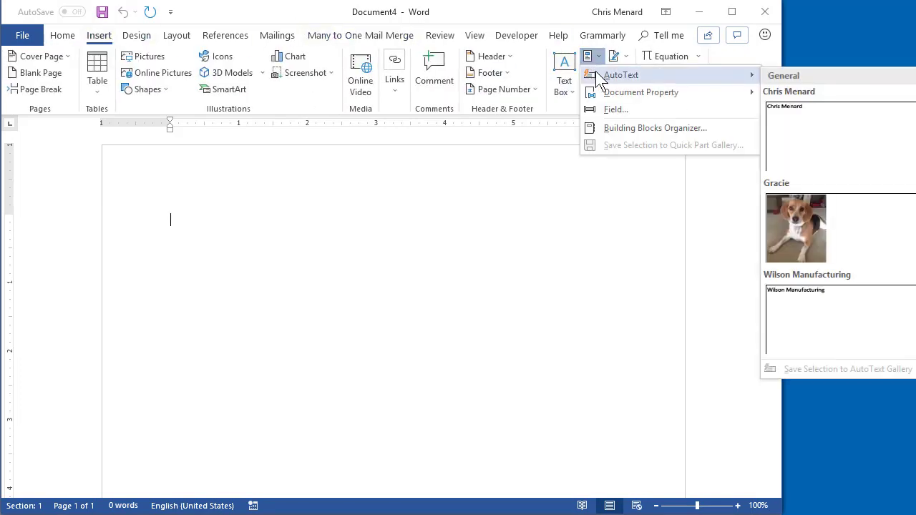
left_click(784, 211)
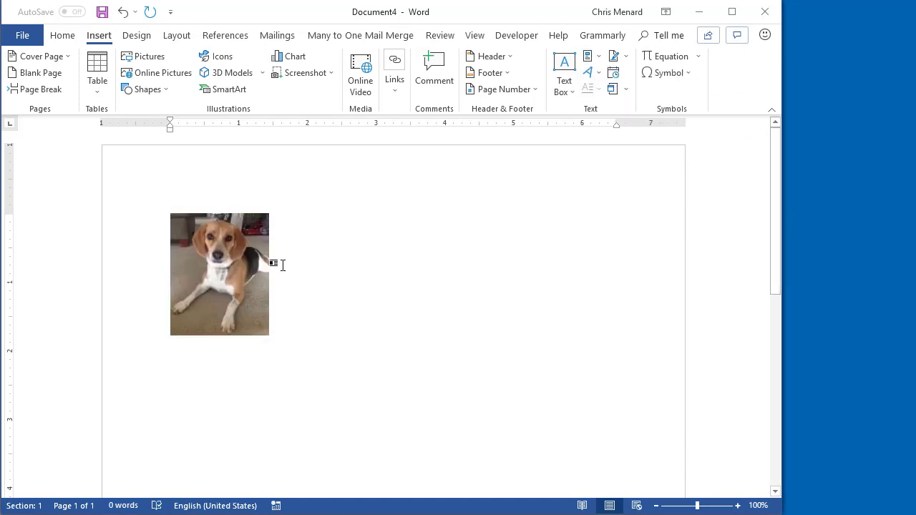
left_click(250, 275)
key("Delete")
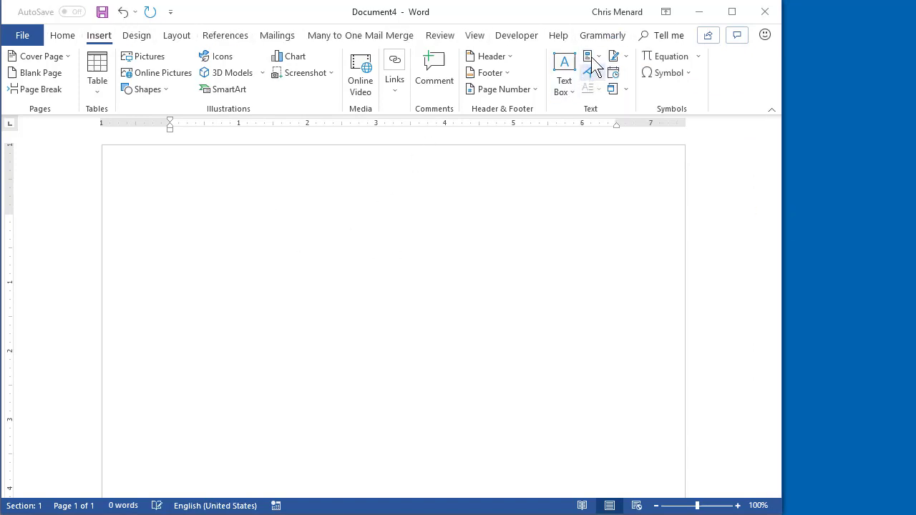
Step: Place the Gracie AutoText picture in Document4's page footer
left_click(588, 57)
mouse_move(652, 82)
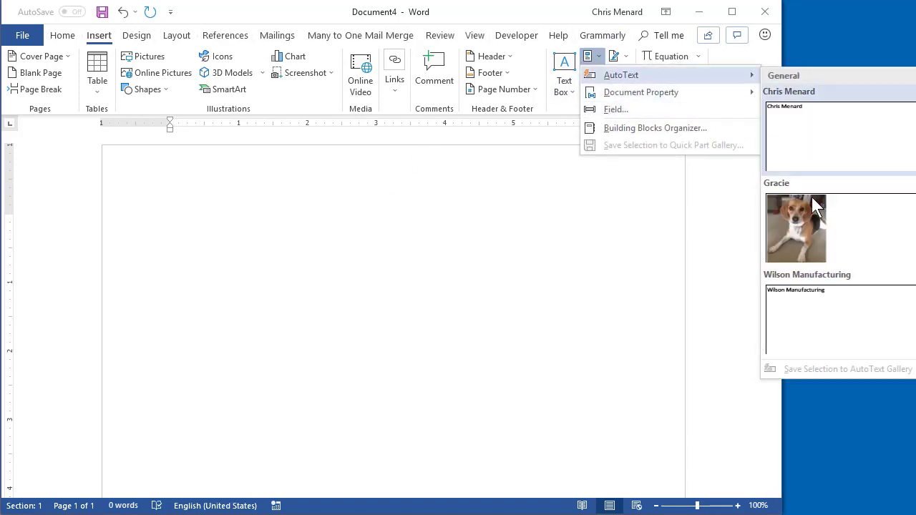
right_click(821, 240)
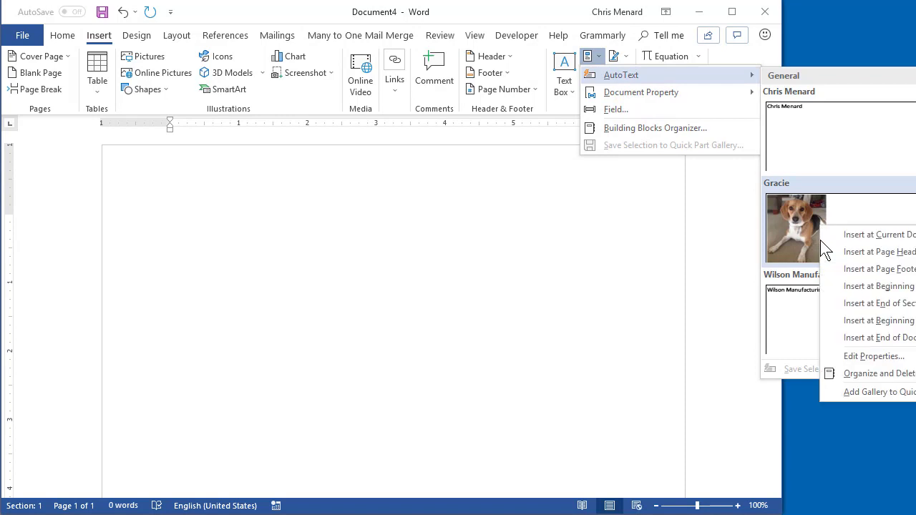
left_click(852, 270)
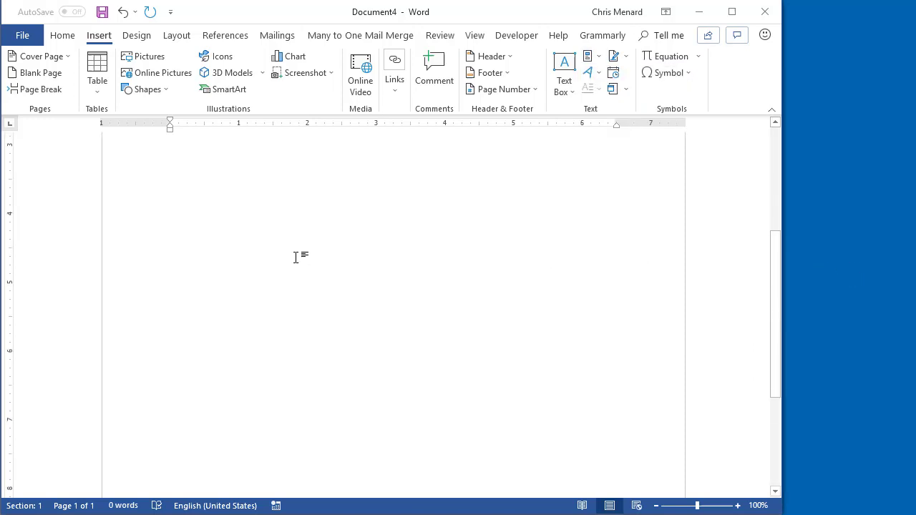
scroll(296, 257, "down", 4)
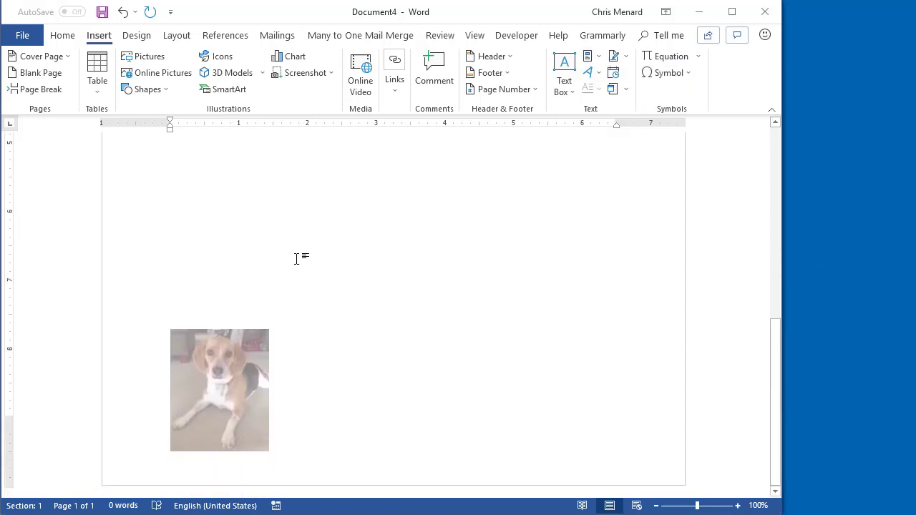
scroll(295, 258, "up", 10)
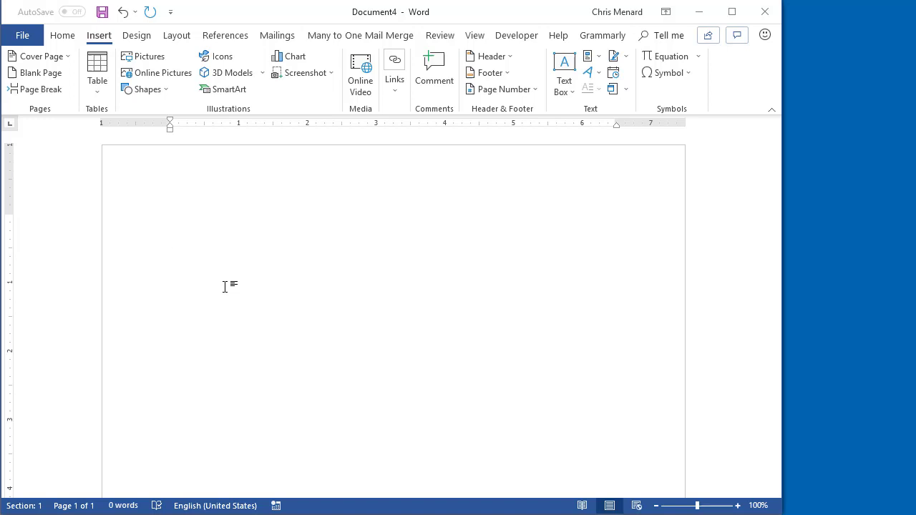
Step: Generate a sample sentence with =rand(1,1) and make it bold and one font size smaller
type("=rand(1,")
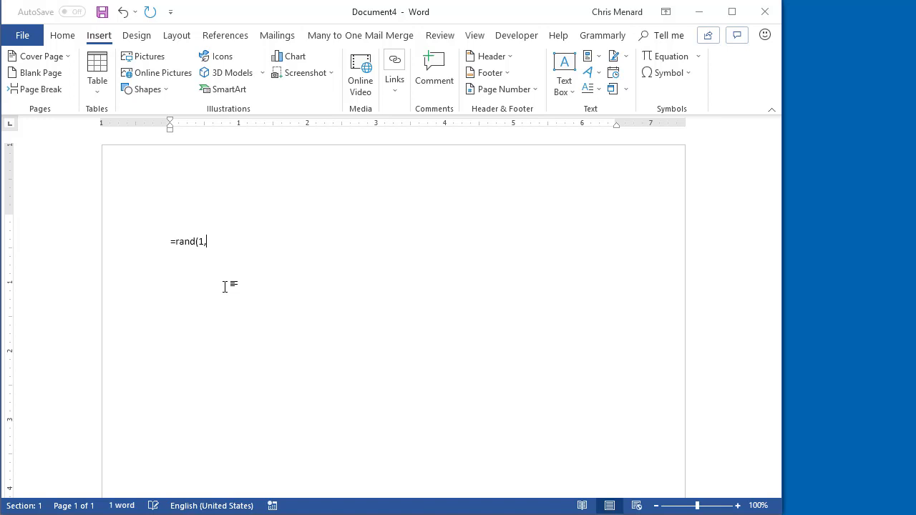
type("1)")
key("Return")
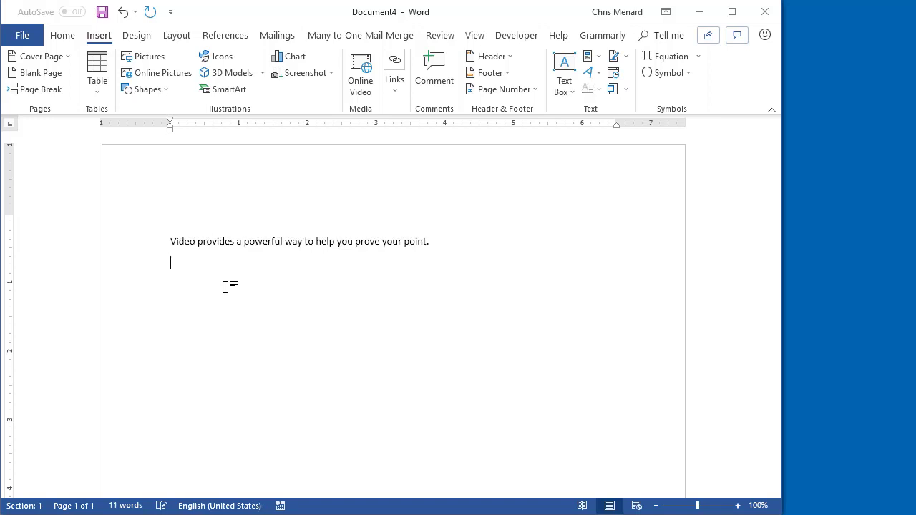
left_click(132, 247)
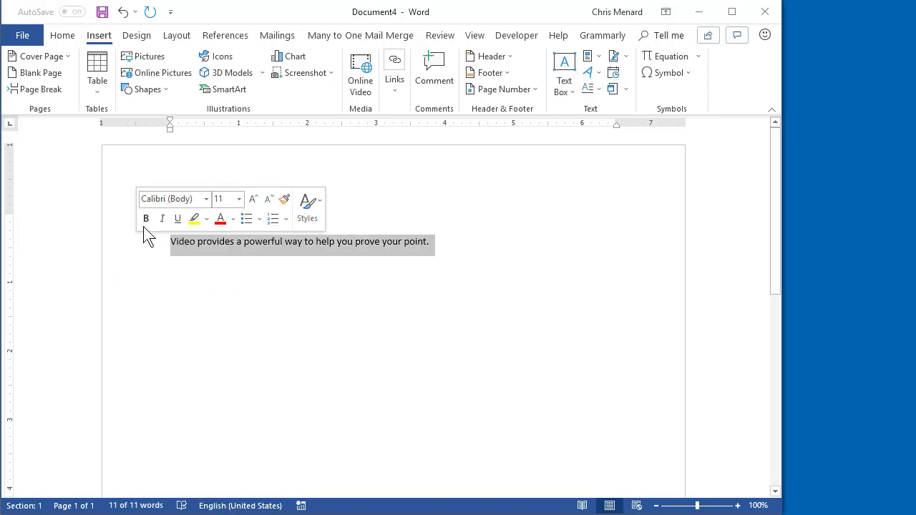
left_click(144, 219)
left_click(266, 200)
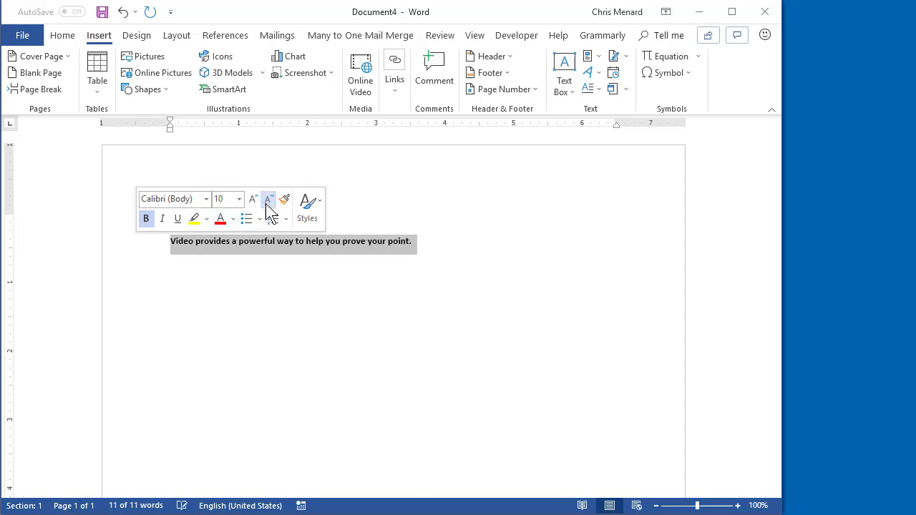
Step: Center the bold sentence on the page and reselect the whole sentence
left_click(63, 37)
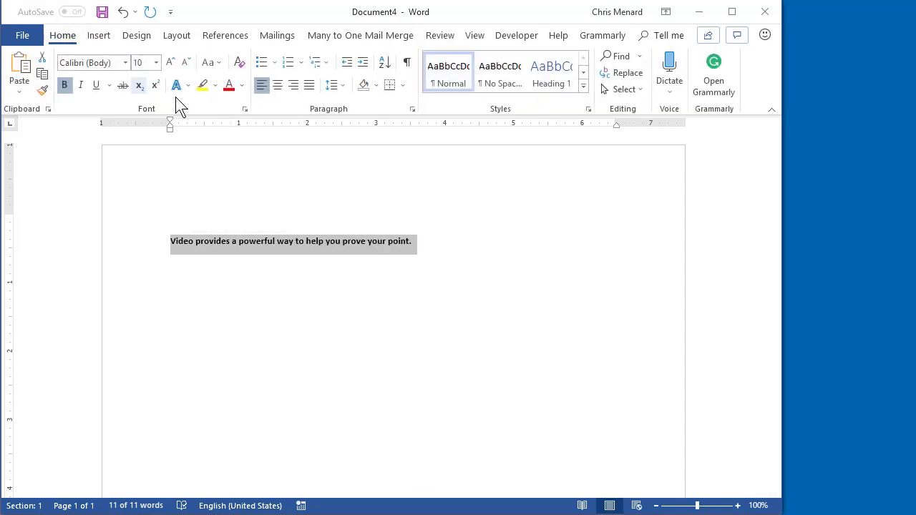
left_click(278, 86)
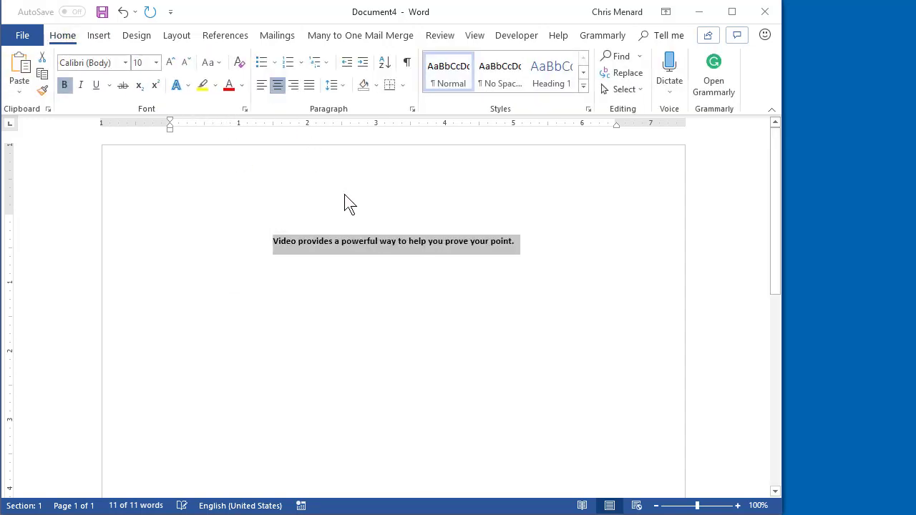
left_click(359, 243)
left_click_drag(275, 241, 415, 246)
triple_click(414, 245)
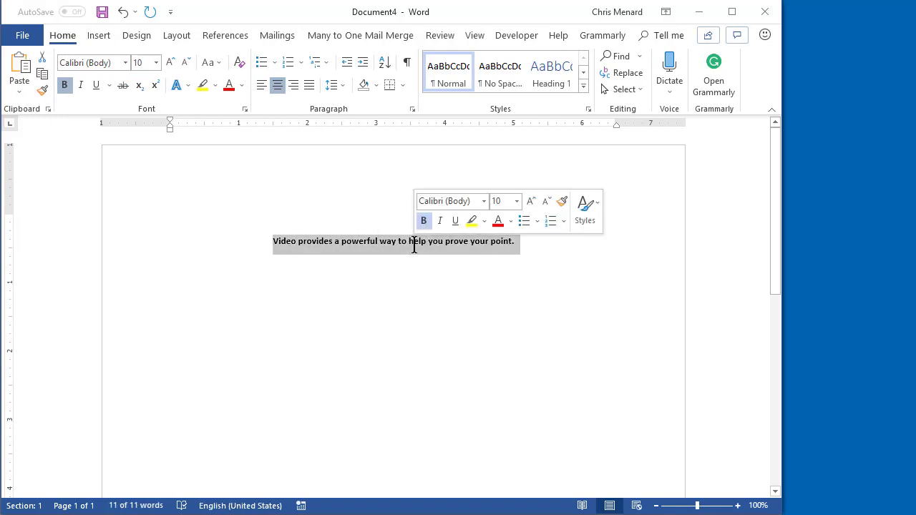
left_click(433, 247)
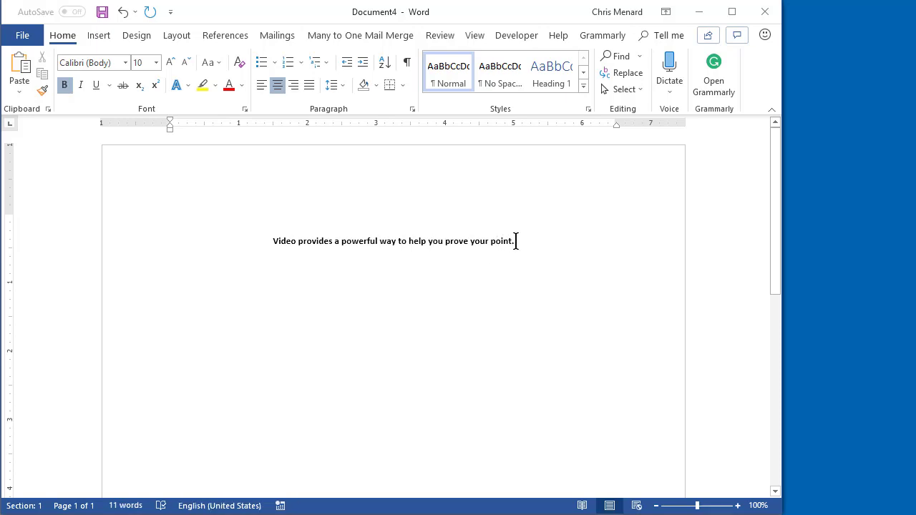
triple_click(381, 240)
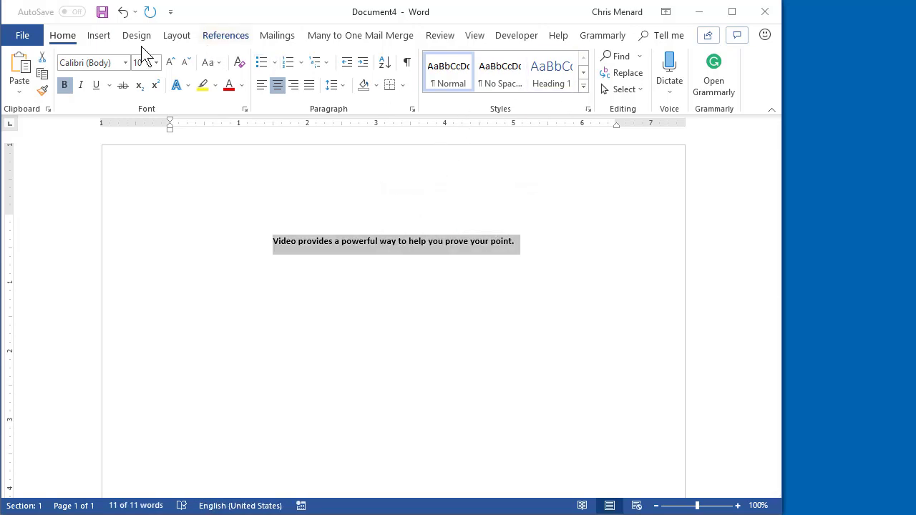
Step: Save the selected bold sentence to the AutoText gallery as 'Disclaimer', set to insert on its own page
left_click(98, 36)
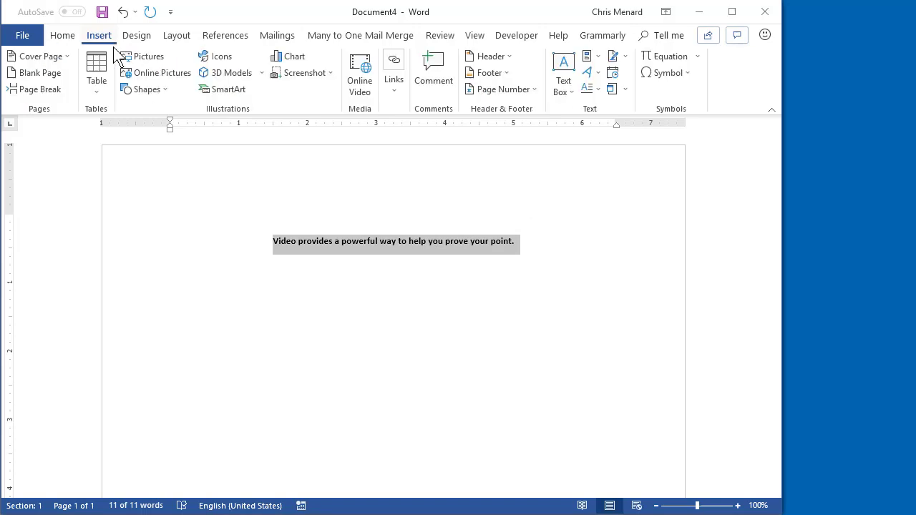
left_click(591, 57)
mouse_move(679, 78)
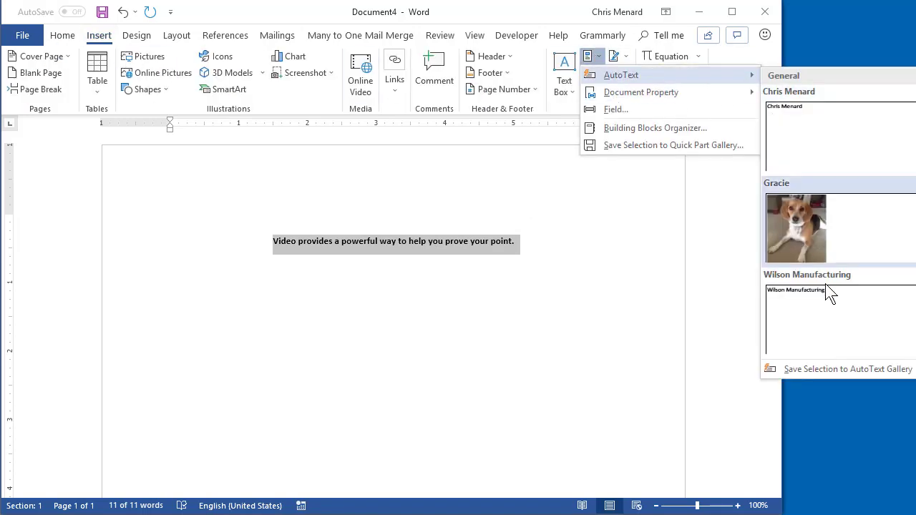
left_click(822, 369)
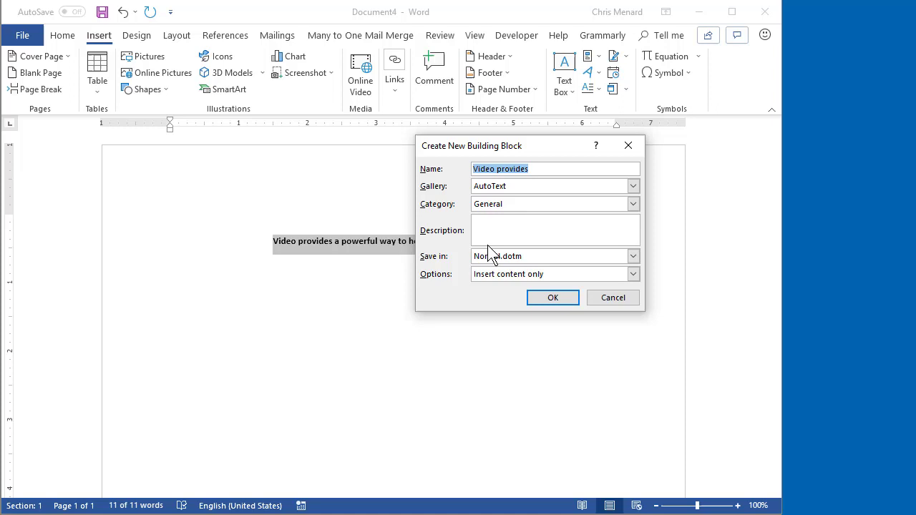
type("Disclaimer")
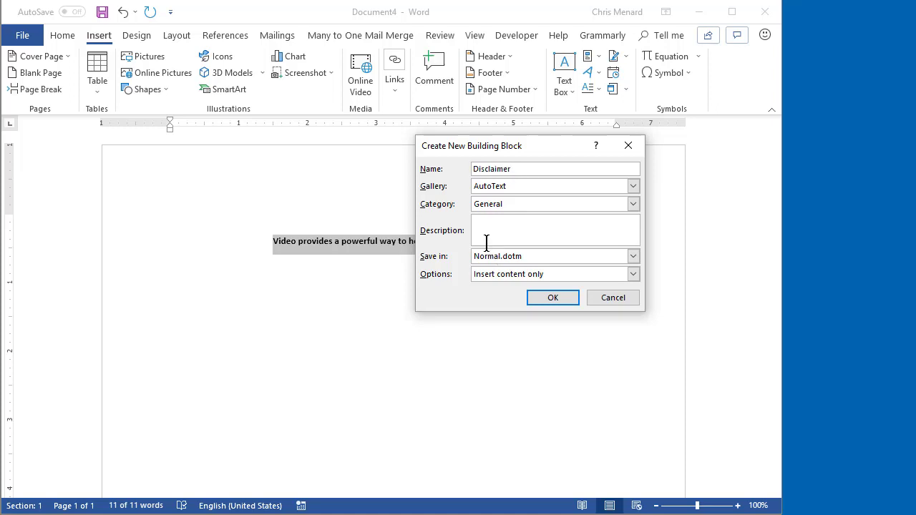
left_click(499, 278)
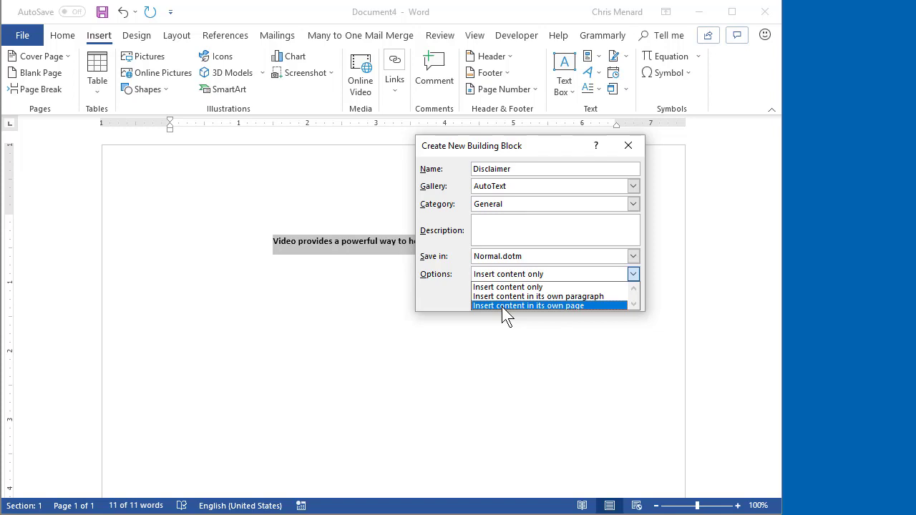
left_click(502, 306)
left_click(537, 304)
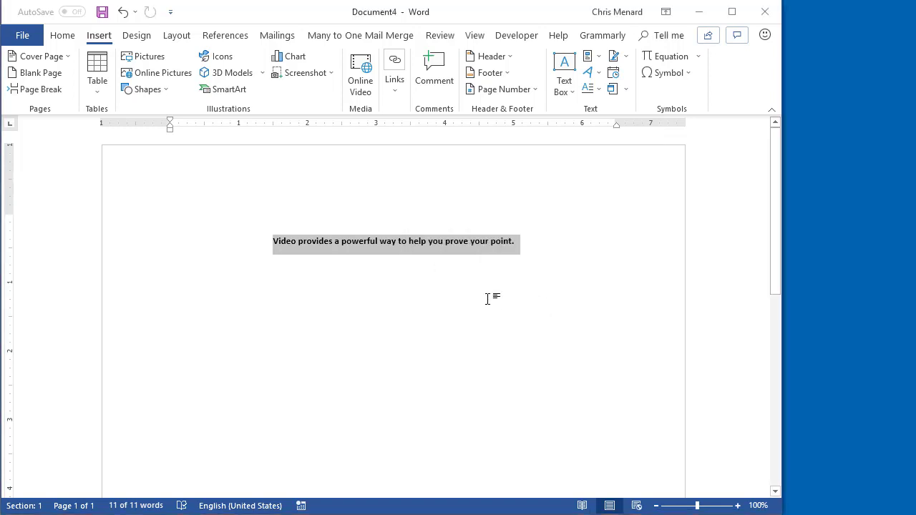
Step: Create a new blank document and type five lines of random filler text, ending on an empty line
key("ctrl+n")
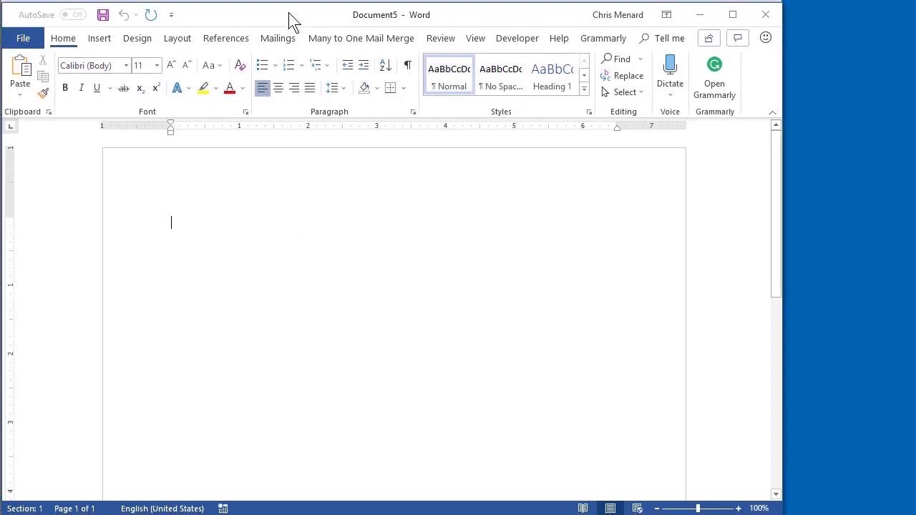
type("aslkcjfl;dsakj fads ;lk jfasd")
key("Return")
type("asdj kl;fj dsa;lkdsa")
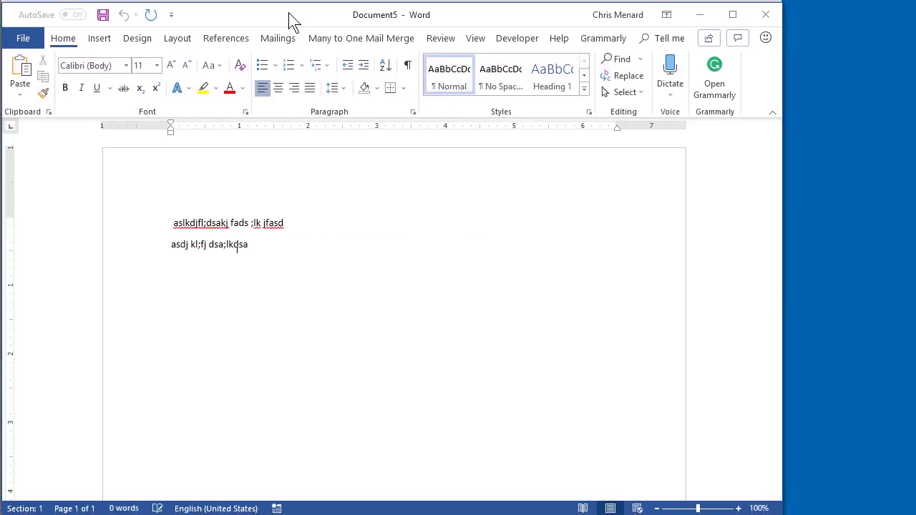
key("Return")
type("[sad jkl;fj dsa;lkdsaf")
key("Return")
type("kl;asdjf dsafads")
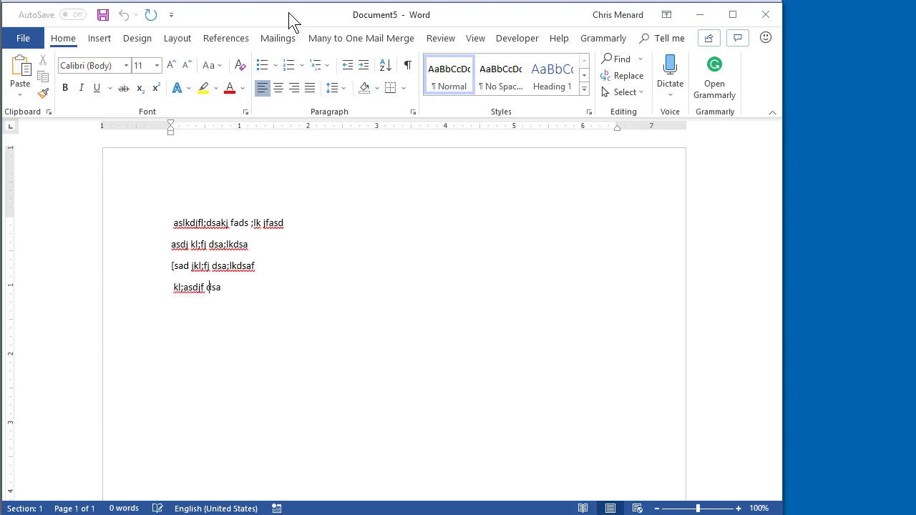
key("Return")
type("klkasdj fdsajkl")
key("Return")
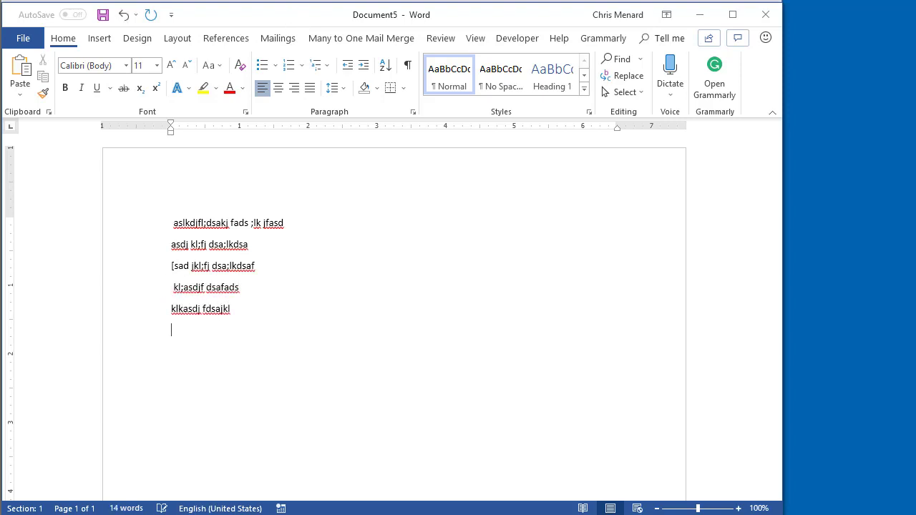
Step: Insert the Disclaimer AutoText entry after the filler lines and check that it lands on its own page
left_click(101, 40)
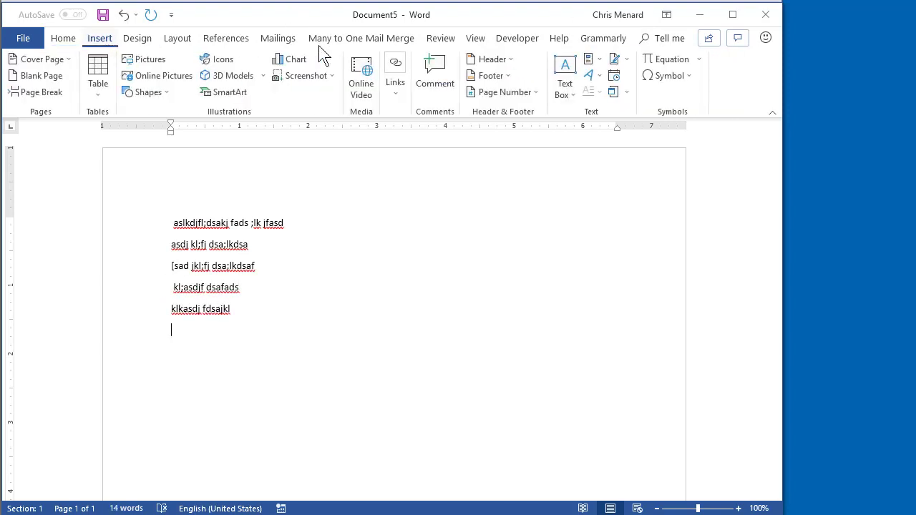
left_click(589, 63)
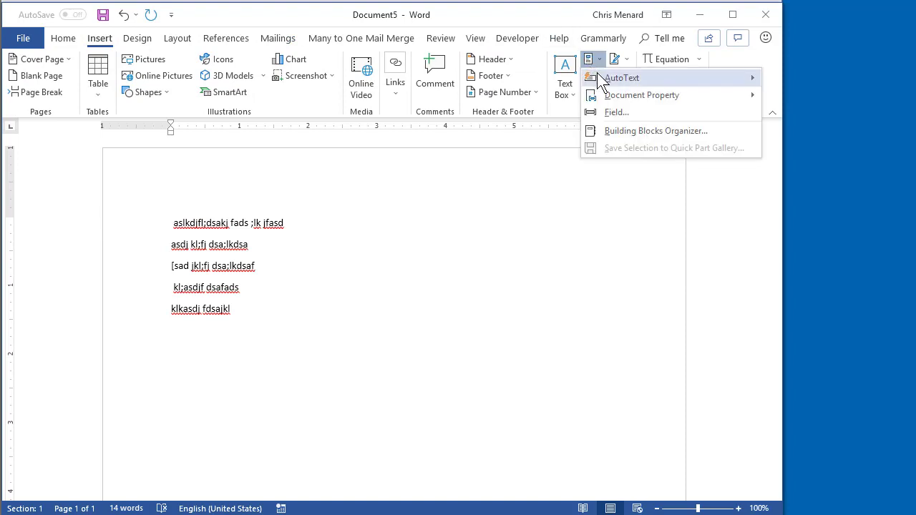
mouse_move(597, 75)
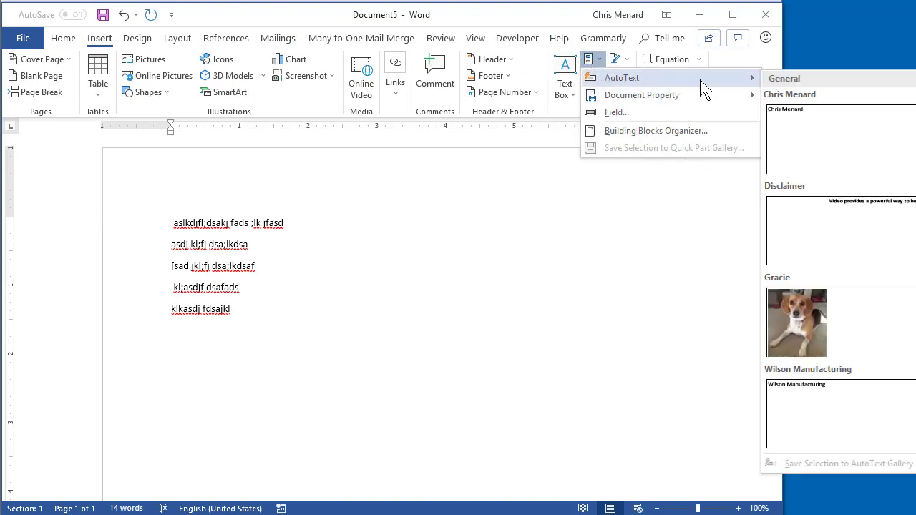
left_click(810, 241)
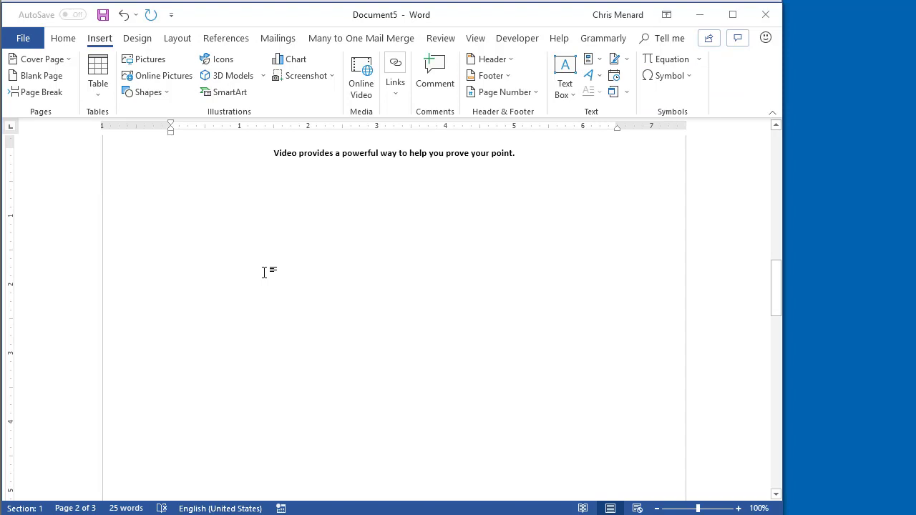
scroll(295, 274, "up", 3)
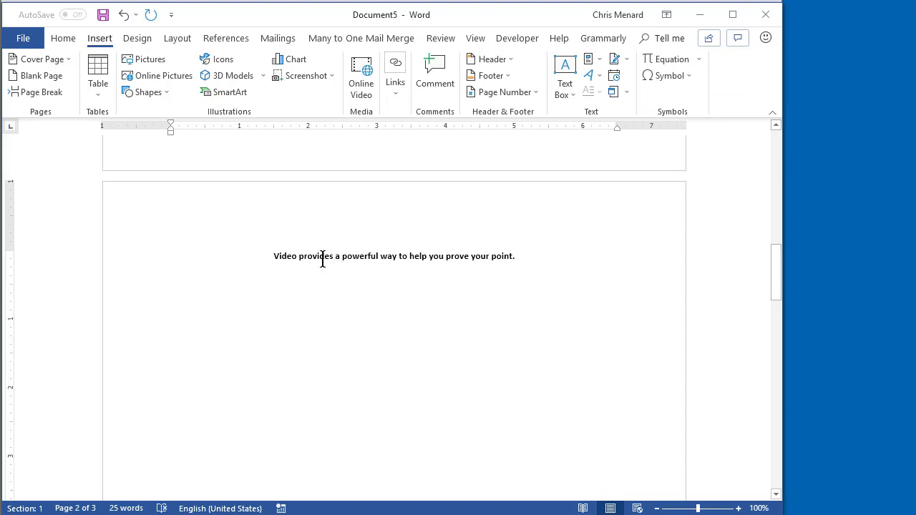
scroll(339, 262, "up", 10)
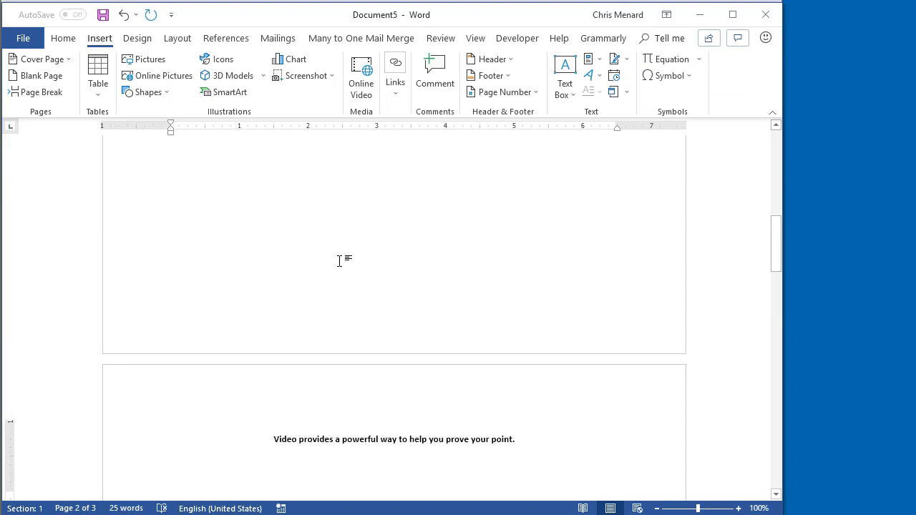
scroll(340, 261, "up", 8)
scroll(339, 262, "down", 12)
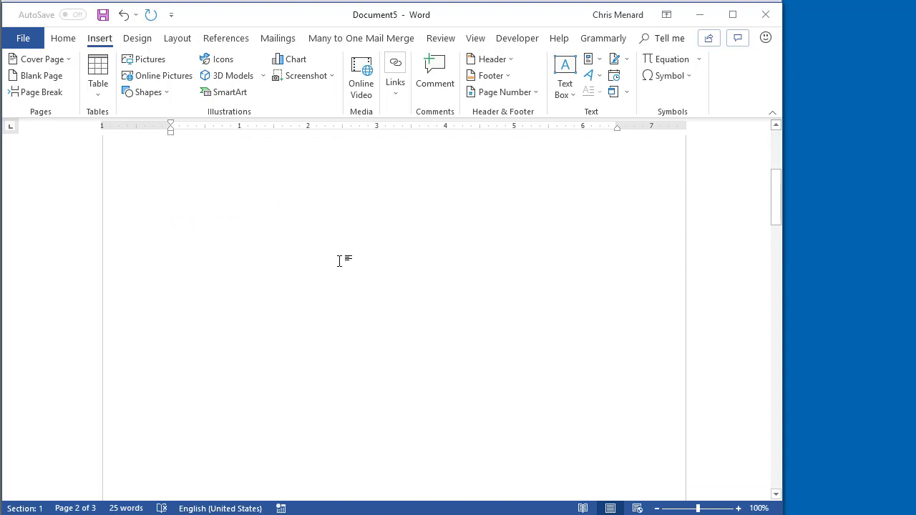
scroll(340, 262, "down", 3)
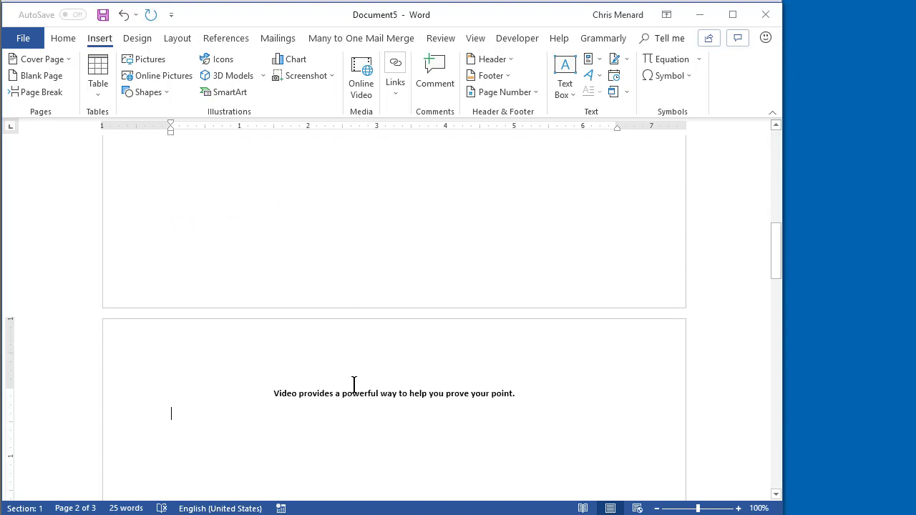